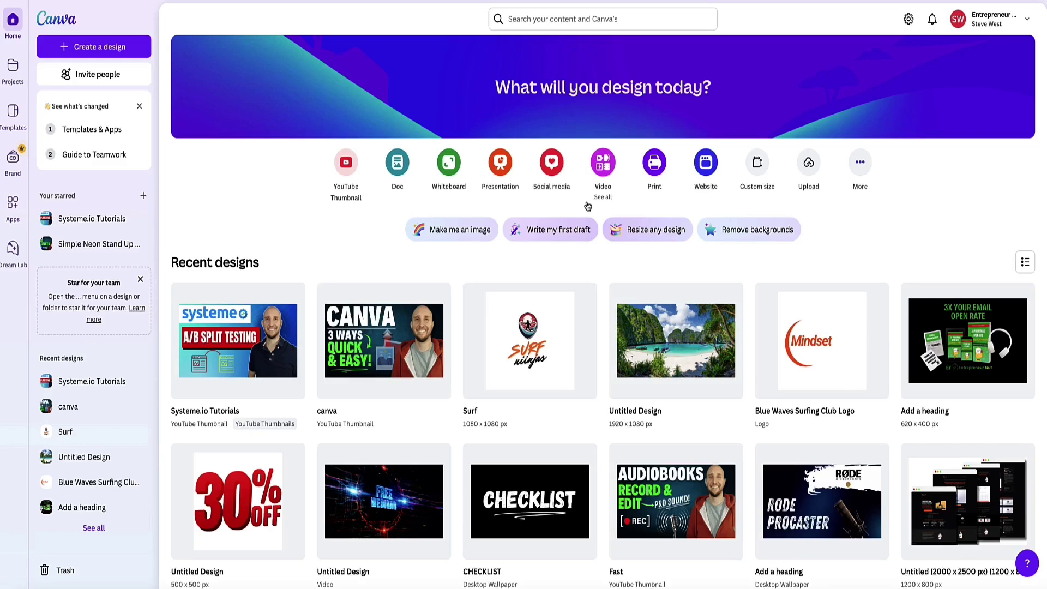
- Search templates for 'business card' and preview the White and Black Simple Web Developer Business Card
{"action": "left_click", "coordinate": [568, 12]}
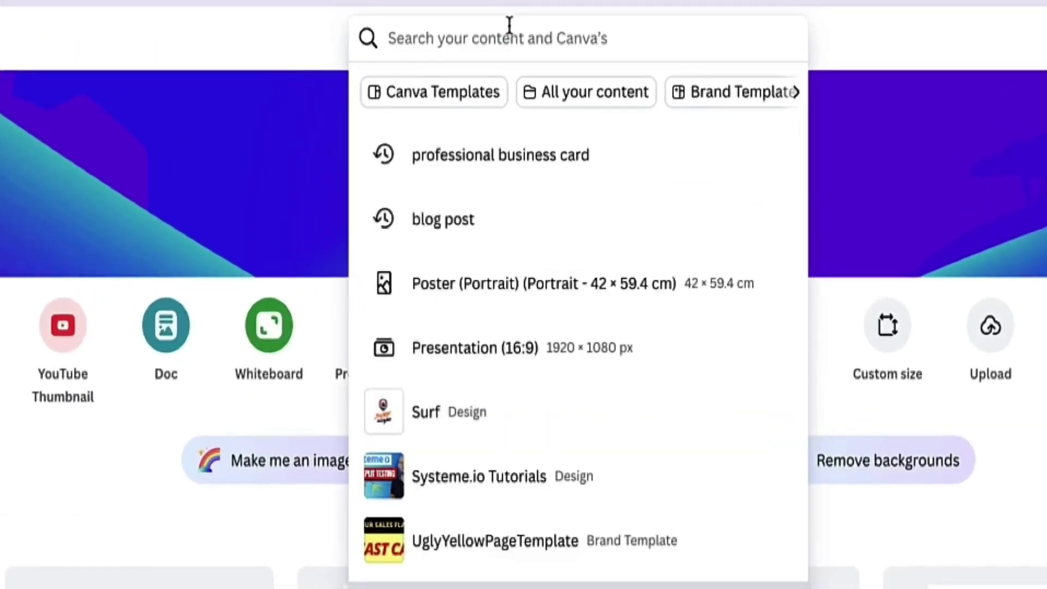
{"action": "type", "text": "business card"}
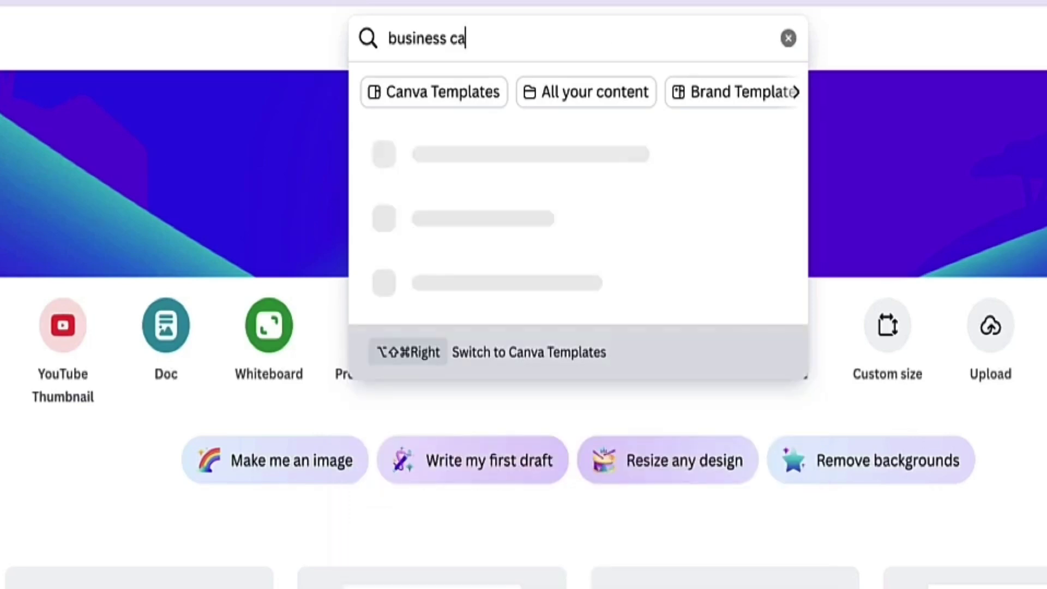
{"action": "key", "text": "Return"}
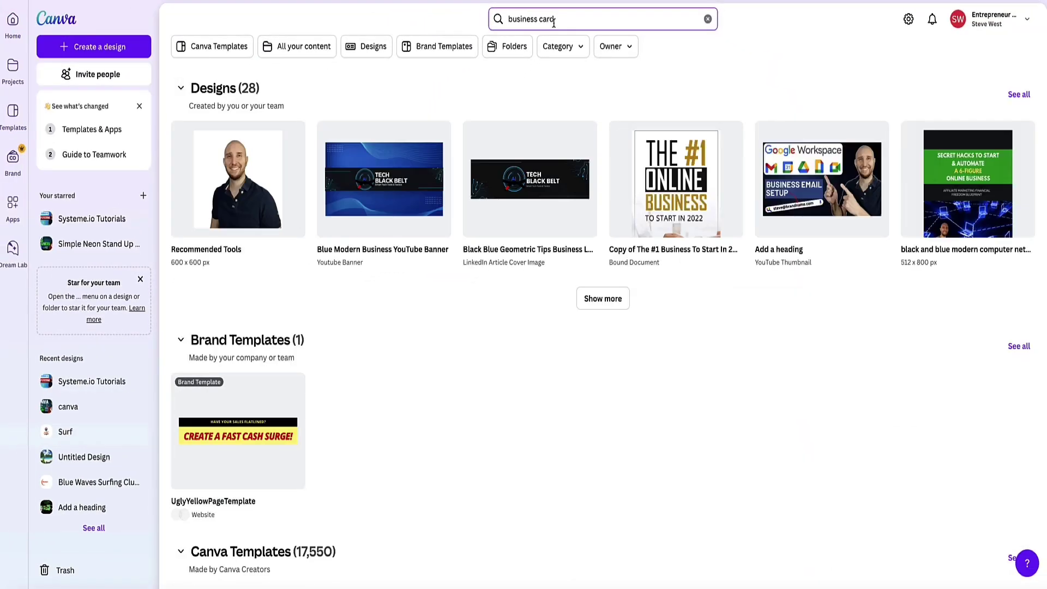
{"action": "scroll", "coordinate": [524, 126], "scroll_direction": "down", "scroll_amount": 8}
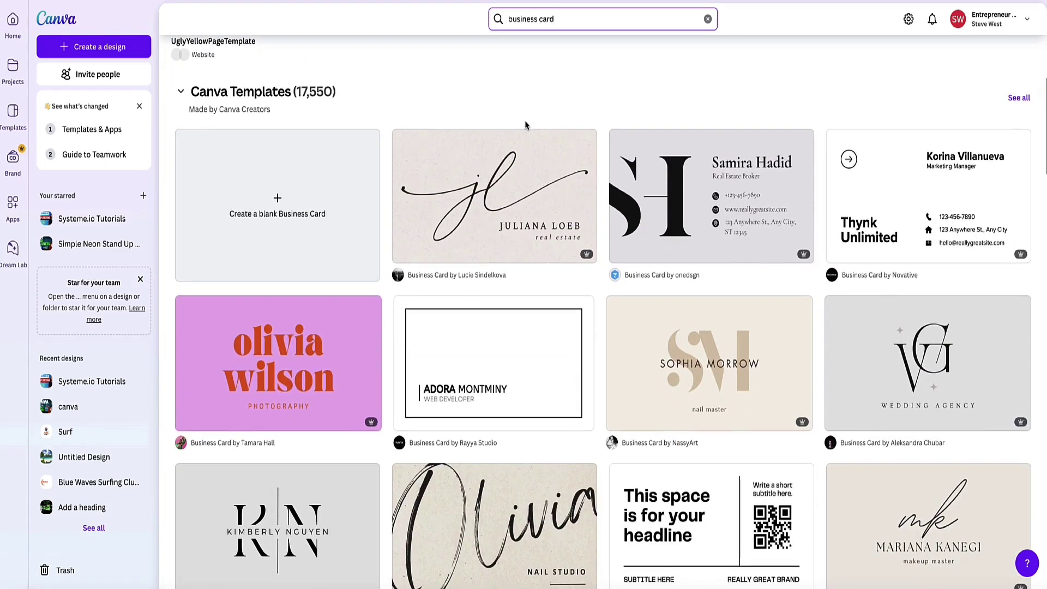
{"action": "scroll", "coordinate": [526, 127], "scroll_direction": "down", "scroll_amount": 4}
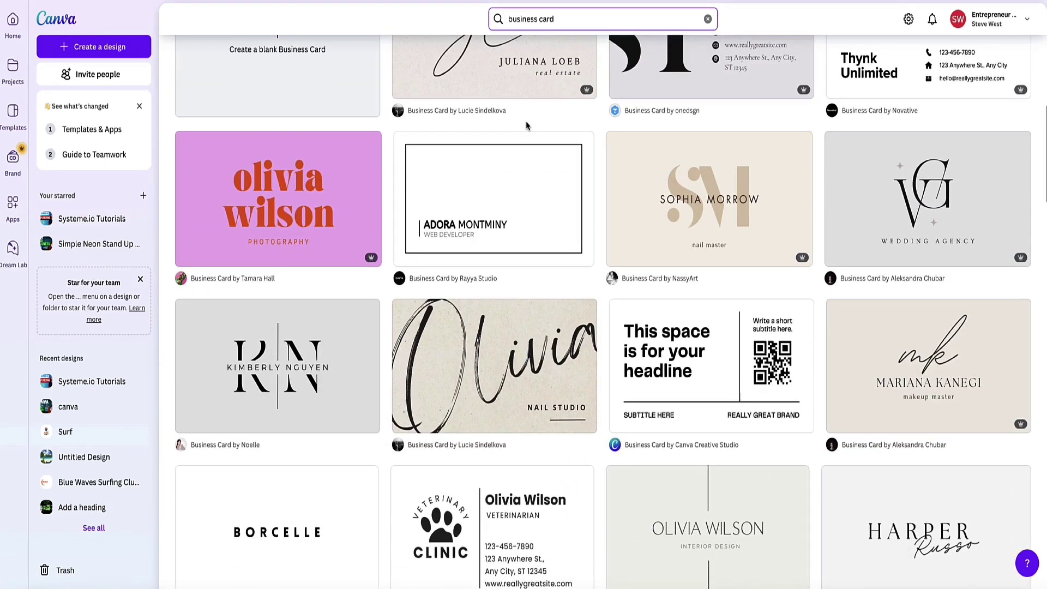
{"action": "mouse_move", "coordinate": [518, 148]}
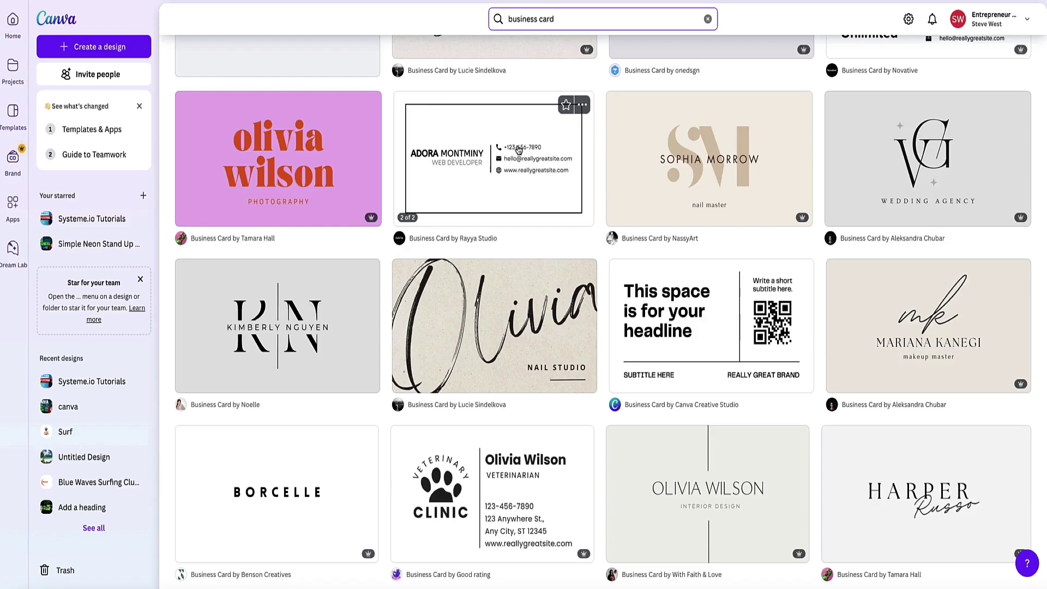
{"action": "left_click", "coordinate": [496, 147]}
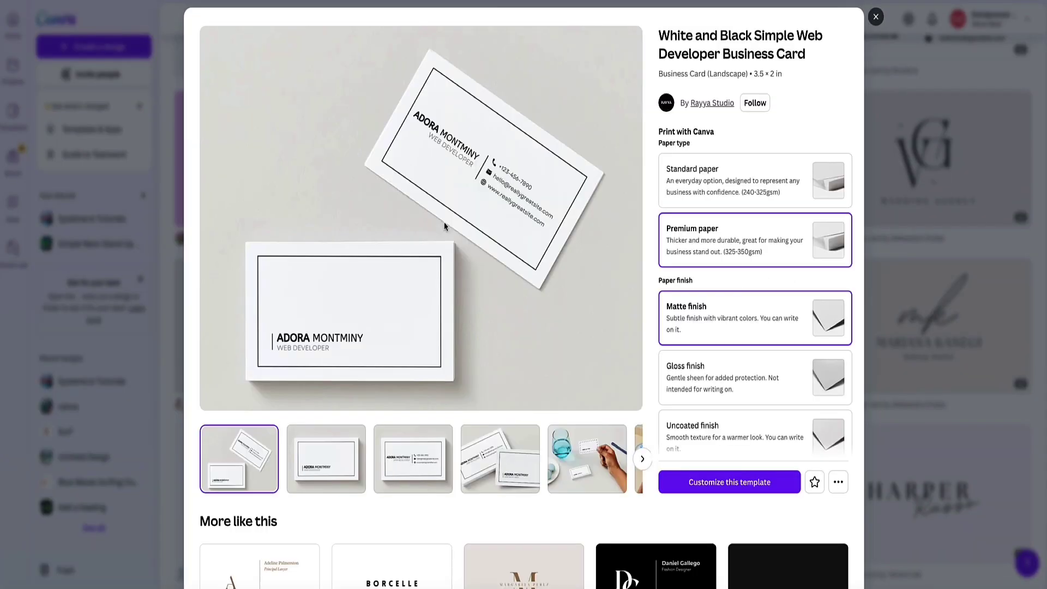
- Customize the web developer card template and search the Apps panel for 'qr'
{"action": "left_click", "coordinate": [715, 483]}
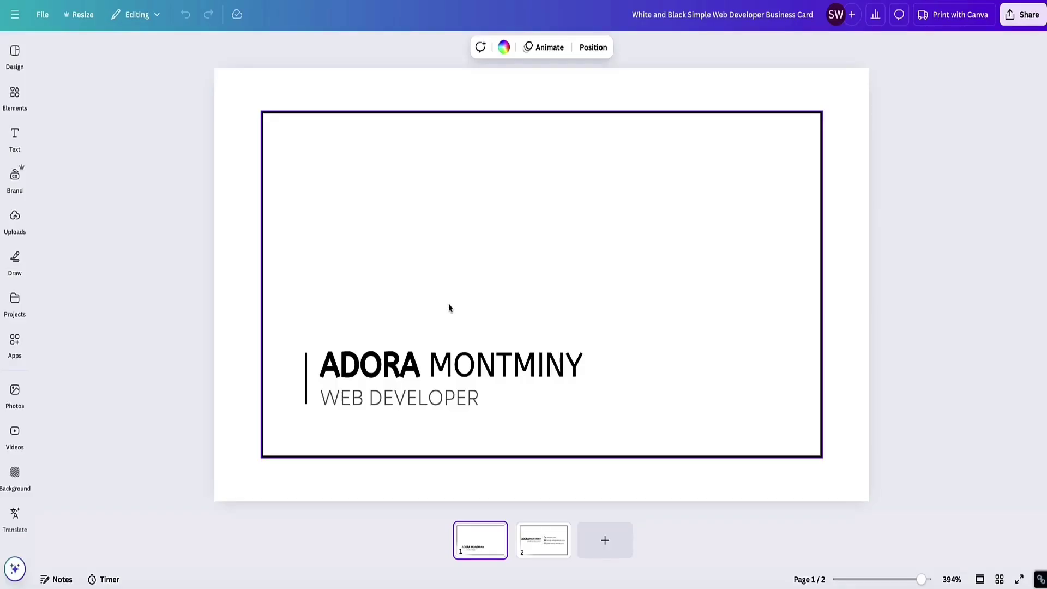
{"action": "left_click", "coordinate": [17, 342]}
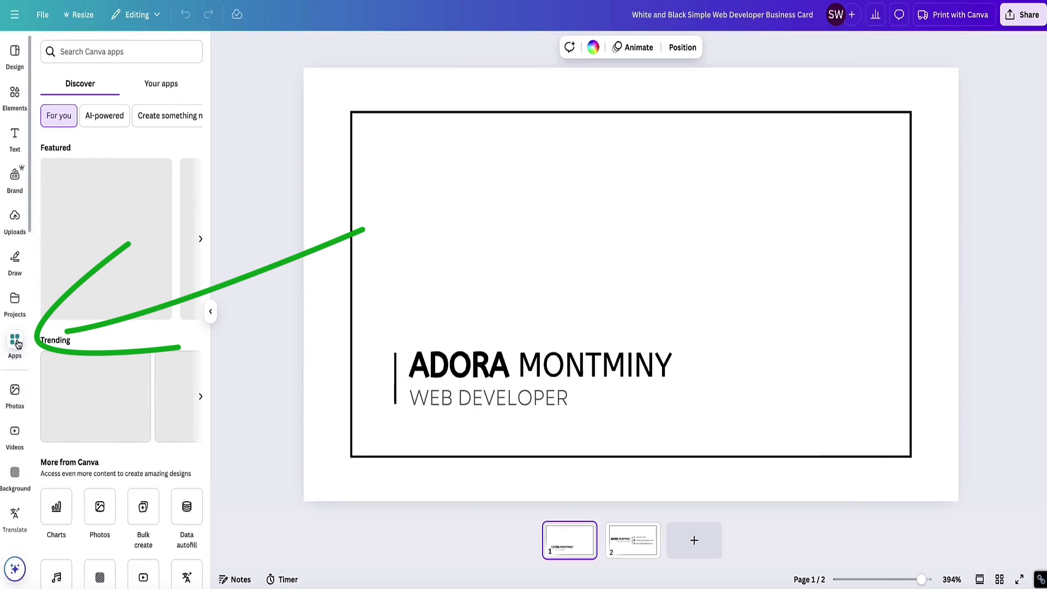
{"action": "left_click", "coordinate": [94, 52]}
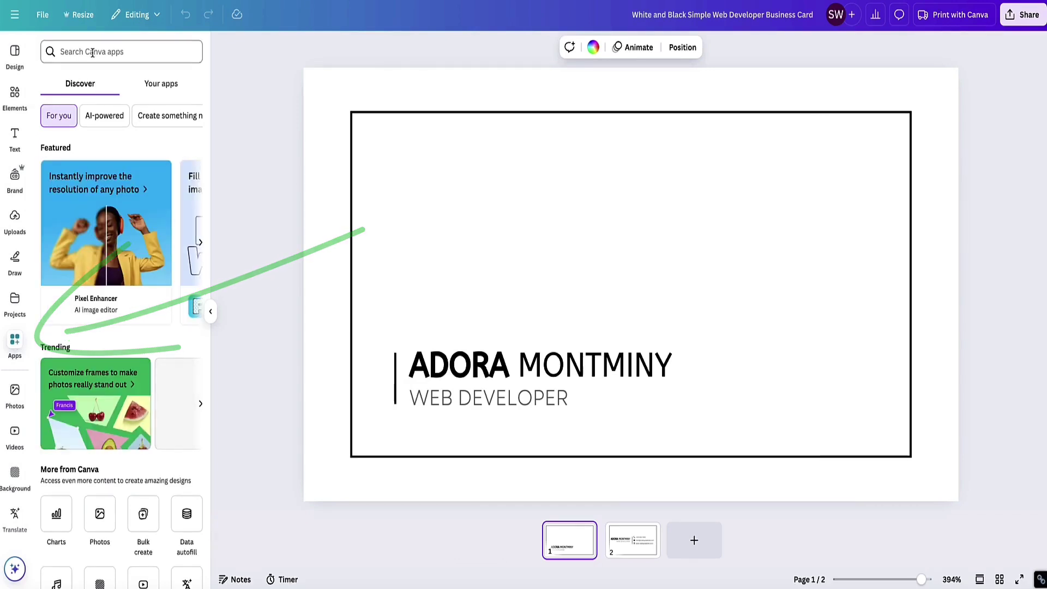
{"action": "type", "text": "qr"}
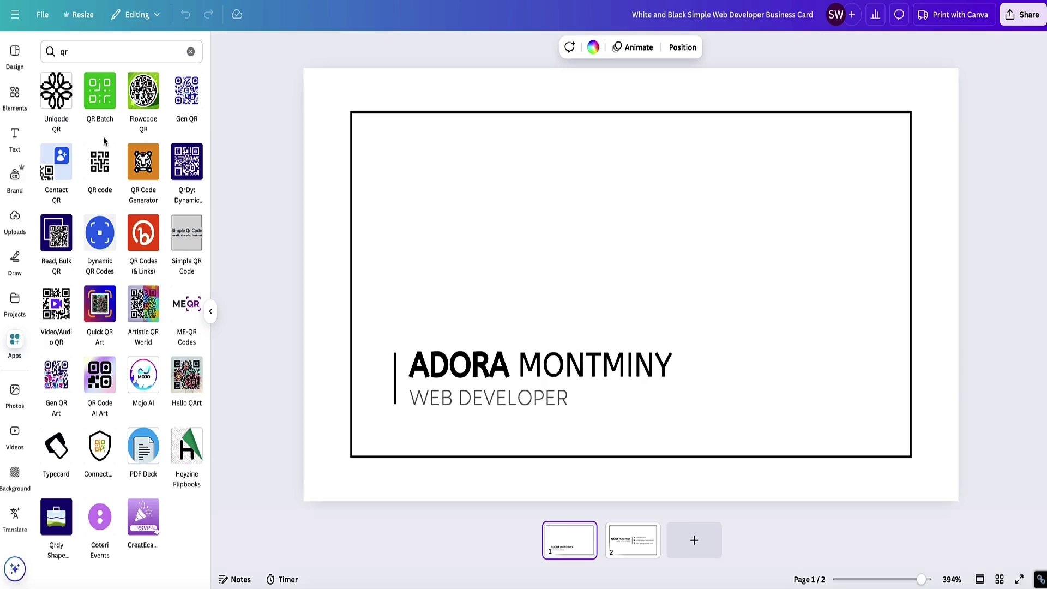
{"action": "mouse_move", "coordinate": [113, 159]}
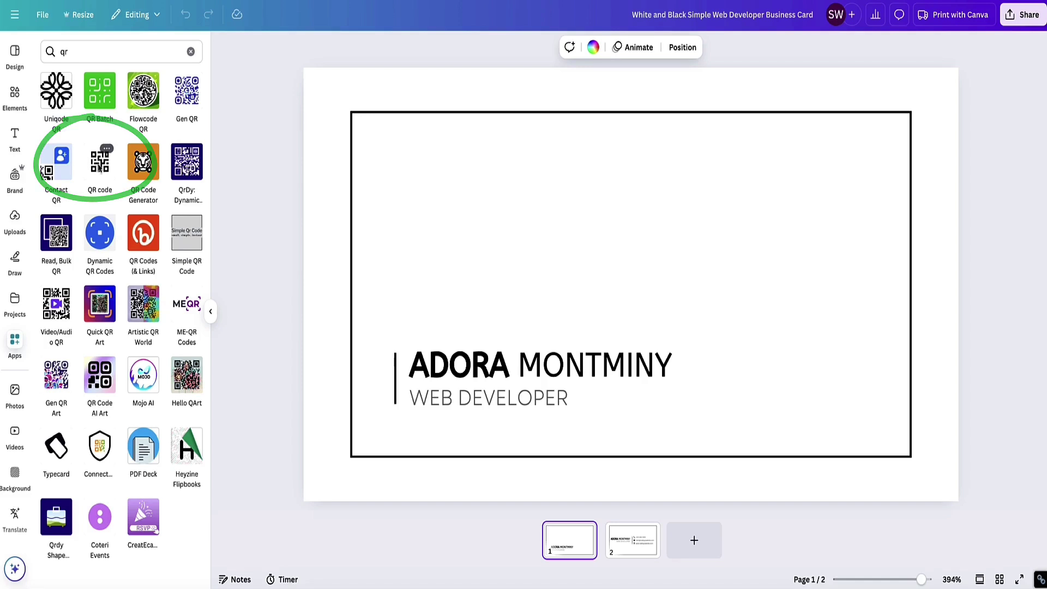
{"action": "left_click", "coordinate": [100, 167]}
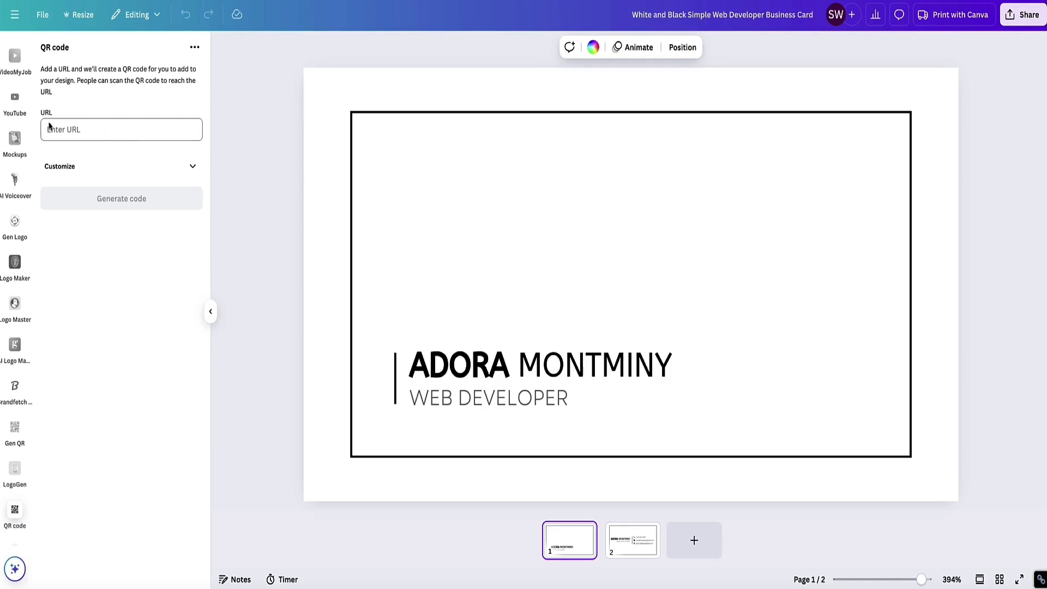
{"action": "left_click", "coordinate": [107, 131]}
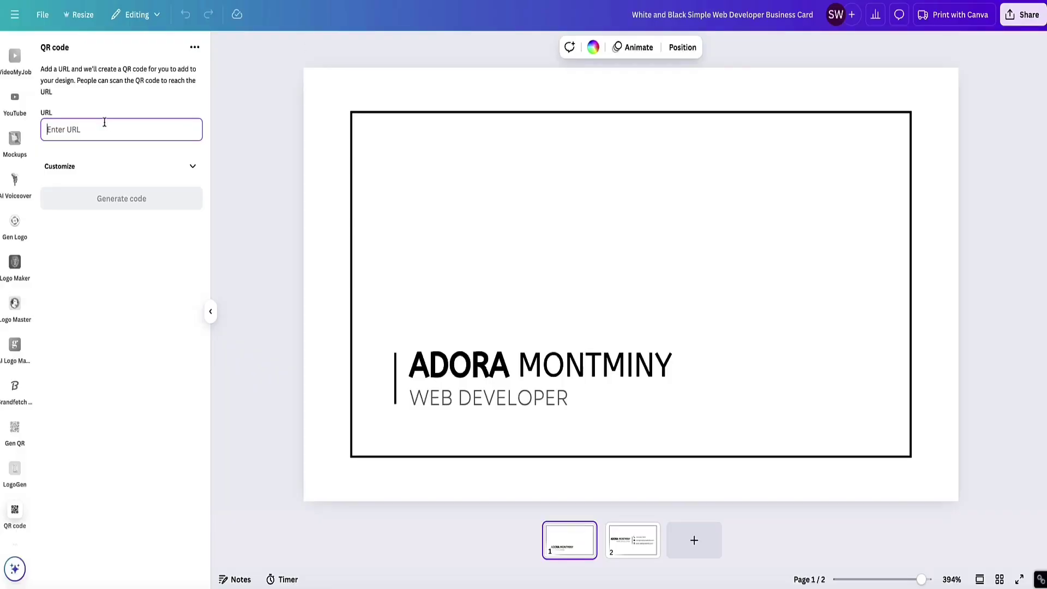
{"action": "type", "text": "https://entrepreneurnut.com/"}
- Set the QR foreground colour to red #DD2424 and the margin to 3
{"action": "left_click", "coordinate": [192, 166]}
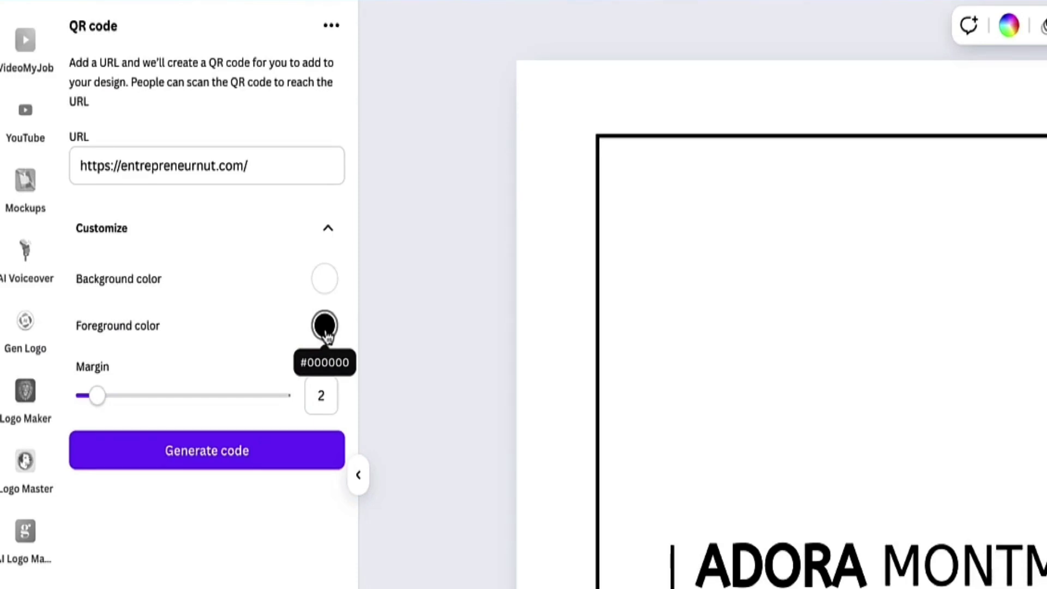
{"action": "left_click", "coordinate": [326, 330]}
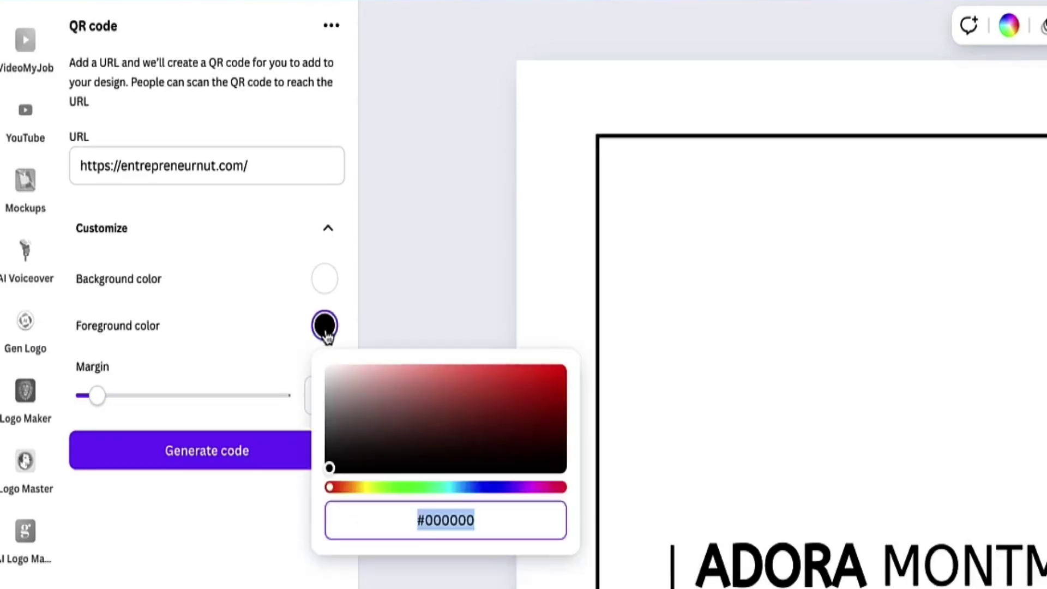
{"action": "left_click", "coordinate": [527, 381]}
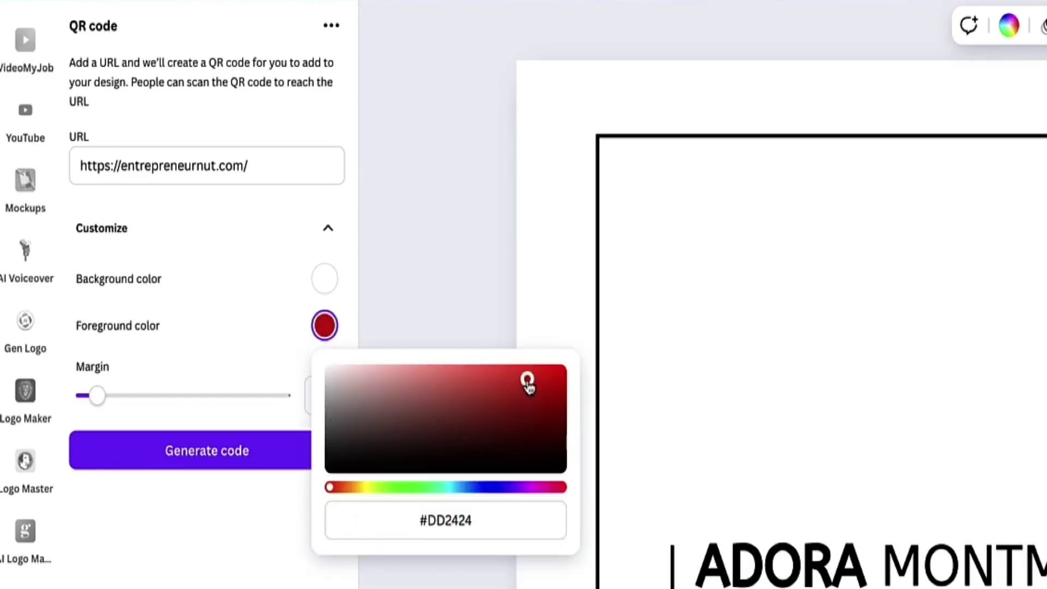
{"action": "left_click", "coordinate": [287, 287]}
{"action": "mouse_move", "coordinate": [98, 395]}
{"action": "left_mouse_down"}
{"action": "mouse_move", "coordinate": [171, 402]}
{"action": "mouse_move", "coordinate": [106, 406]}
{"action": "left_mouse_up"}
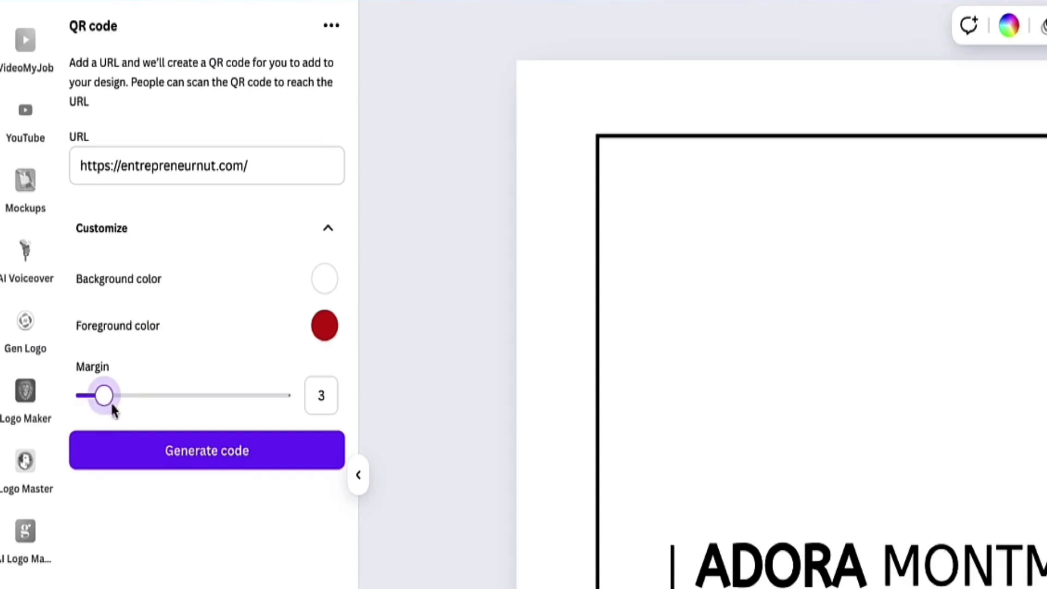
- Generate the red QR code and shrink it into the card's upper left above the name
{"action": "left_click", "coordinate": [183, 451]}
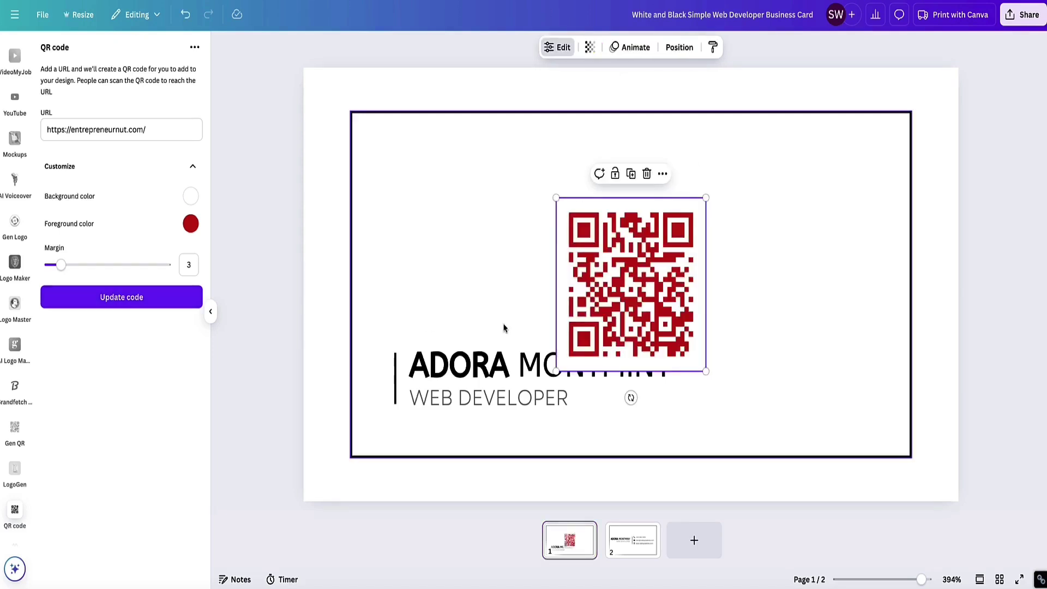
{"action": "left_click_drag", "start_coordinate": [625, 294], "coordinate": [519, 237]}
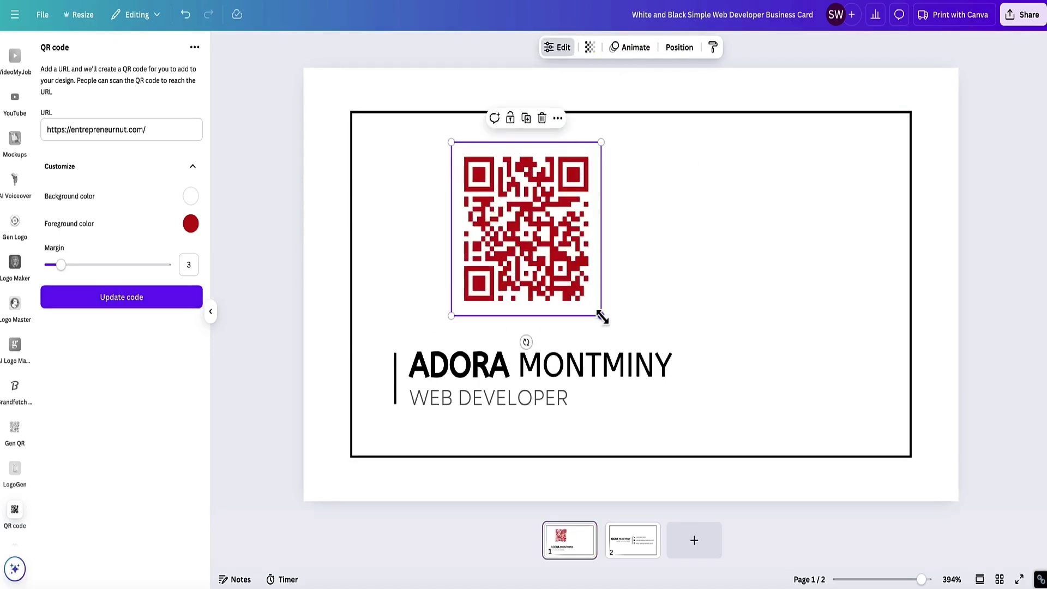
{"action": "left_click_drag", "start_coordinate": [602, 316], "coordinate": [533, 295]}
{"action": "left_click_drag", "start_coordinate": [523, 218], "coordinate": [472, 218]}
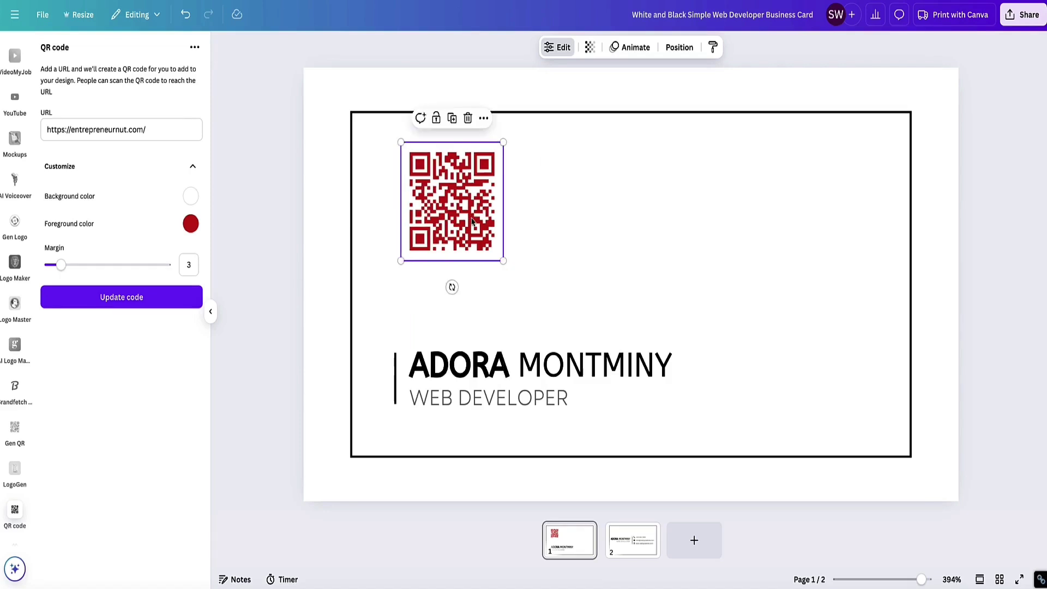
{"action": "left_click", "coordinate": [545, 240]}
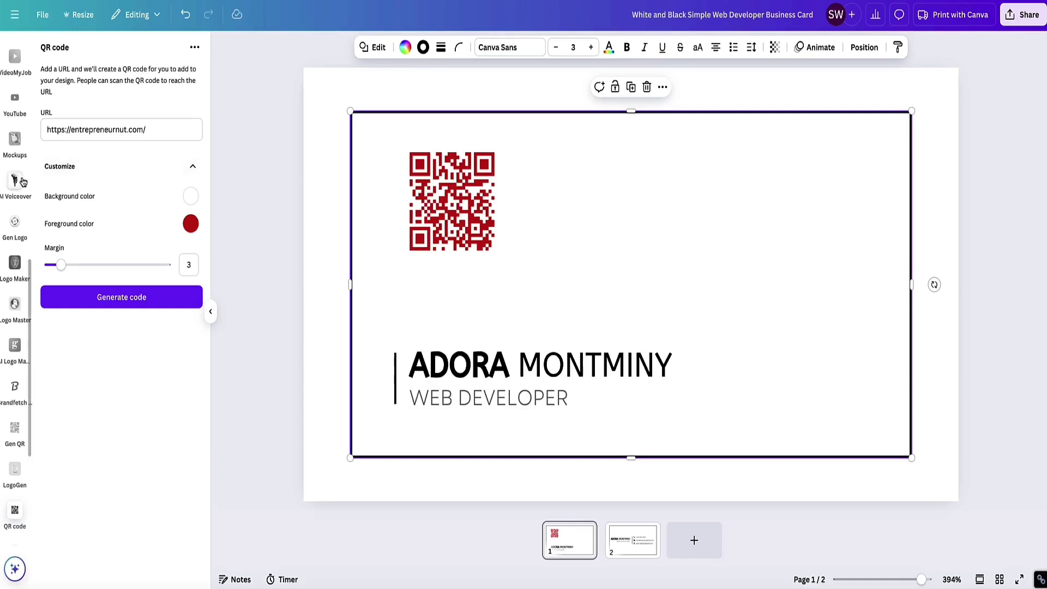
{"action": "scroll", "coordinate": [22, 182], "scroll_direction": "up", "scroll_amount": 10}
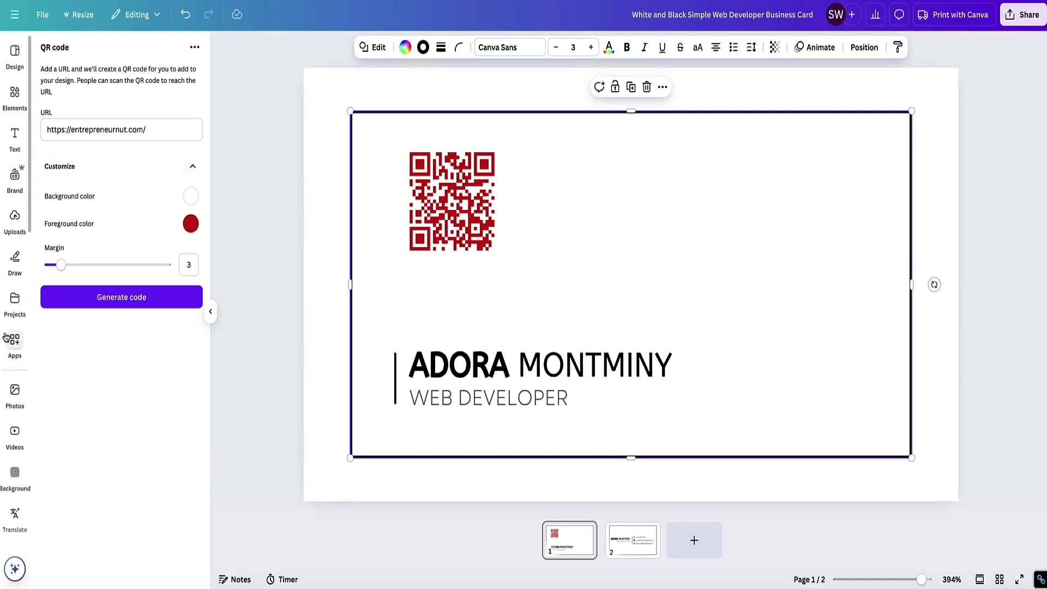
{"action": "left_click", "coordinate": [12, 339]}
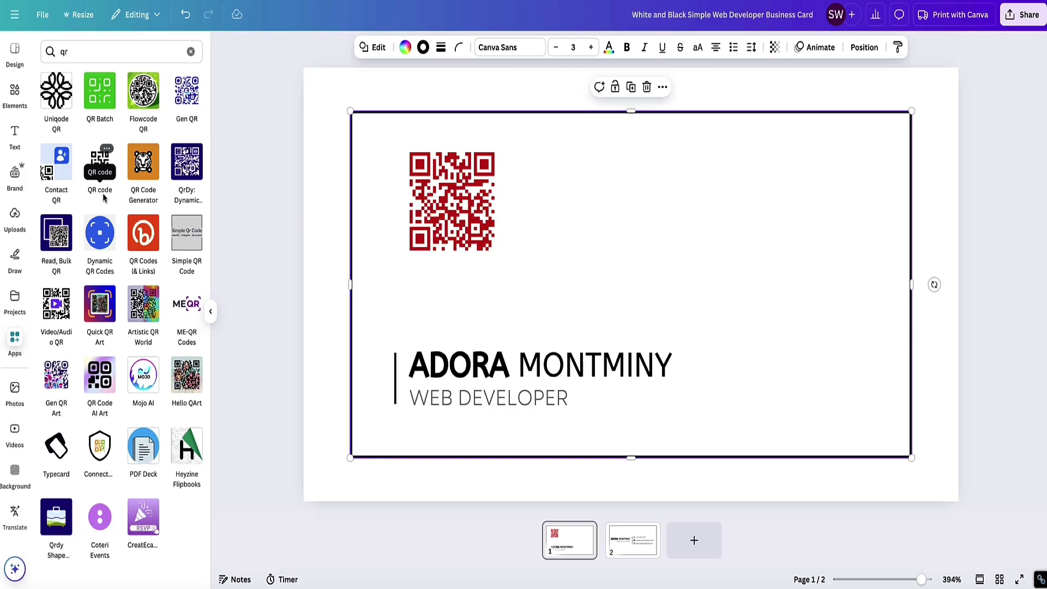
{"action": "left_click", "coordinate": [187, 93]}
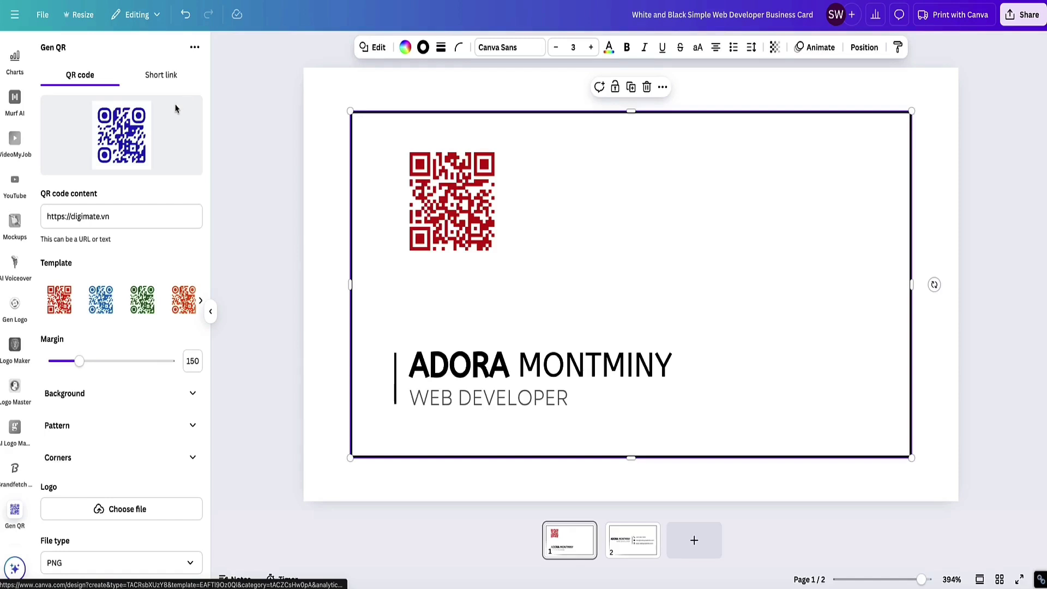
{"action": "scroll", "coordinate": [174, 109], "scroll_direction": "down", "scroll_amount": 1}
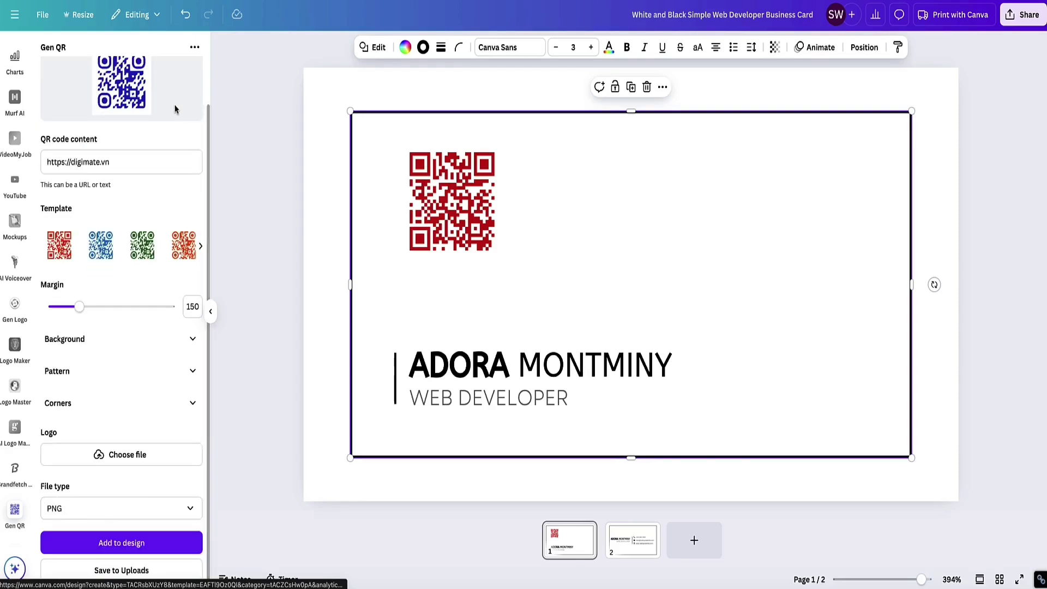
{"action": "scroll", "coordinate": [175, 109], "scroll_direction": "up", "scroll_amount": 1}
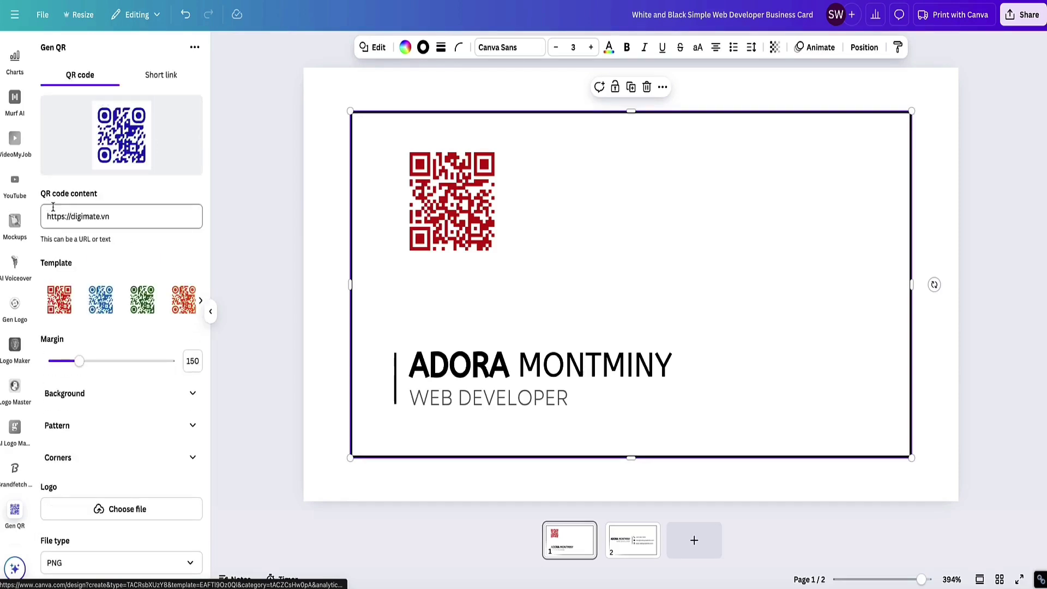
{"action": "left_click_drag", "start_coordinate": [133, 218], "coordinate": [39, 219]}
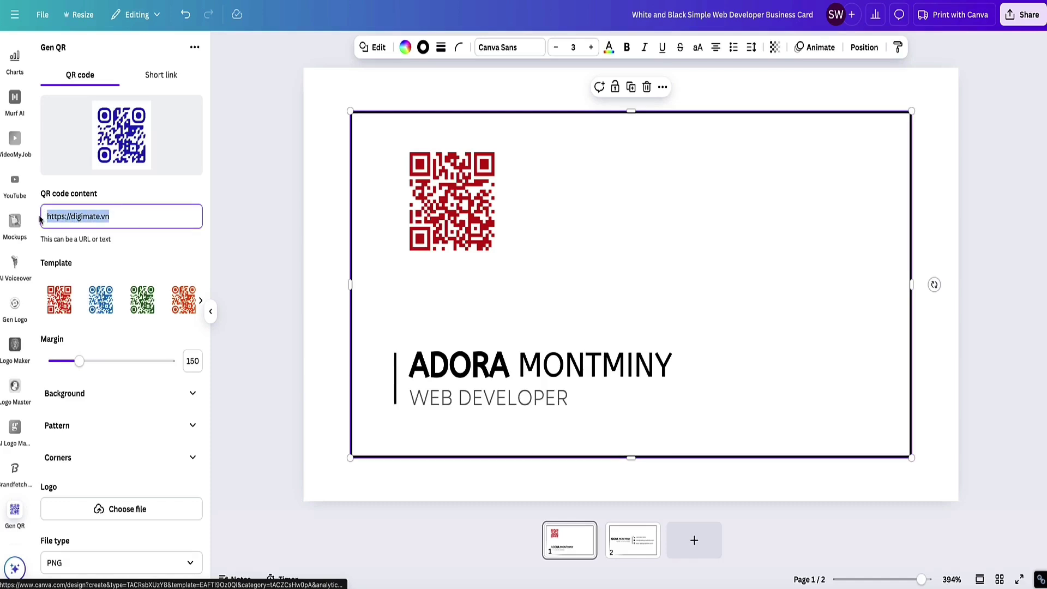
{"action": "type", "text": "https://entrepreneurnut.com/"}
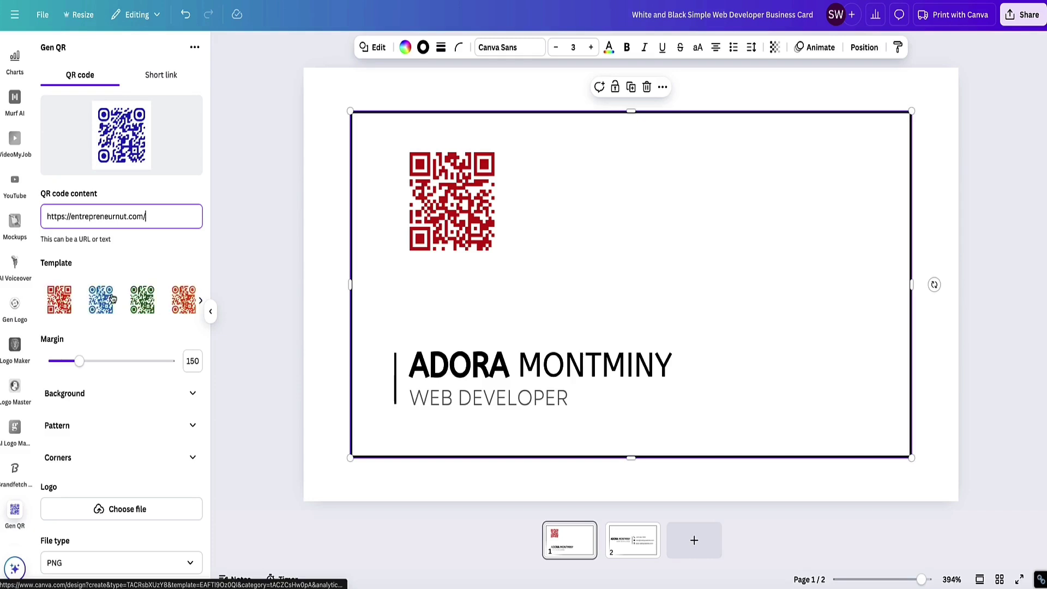
- Apply the green QR template with a margin of 150
{"action": "left_click", "coordinate": [142, 300]}
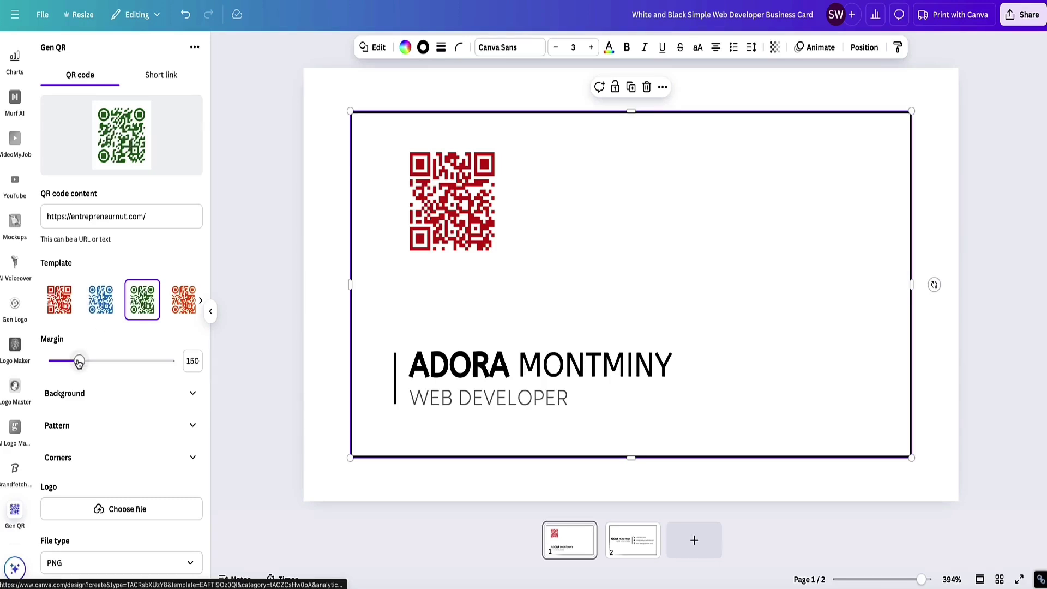
{"action": "mouse_move", "coordinate": [81, 363]}
{"action": "left_mouse_down"}
{"action": "mouse_move", "coordinate": [130, 363]}
{"action": "mouse_move", "coordinate": [80, 363]}
{"action": "left_mouse_up"}
{"action": "left_click", "coordinate": [193, 393]}
{"action": "scroll", "coordinate": [140, 344], "scroll_direction": "down", "scroll_amount": 2}
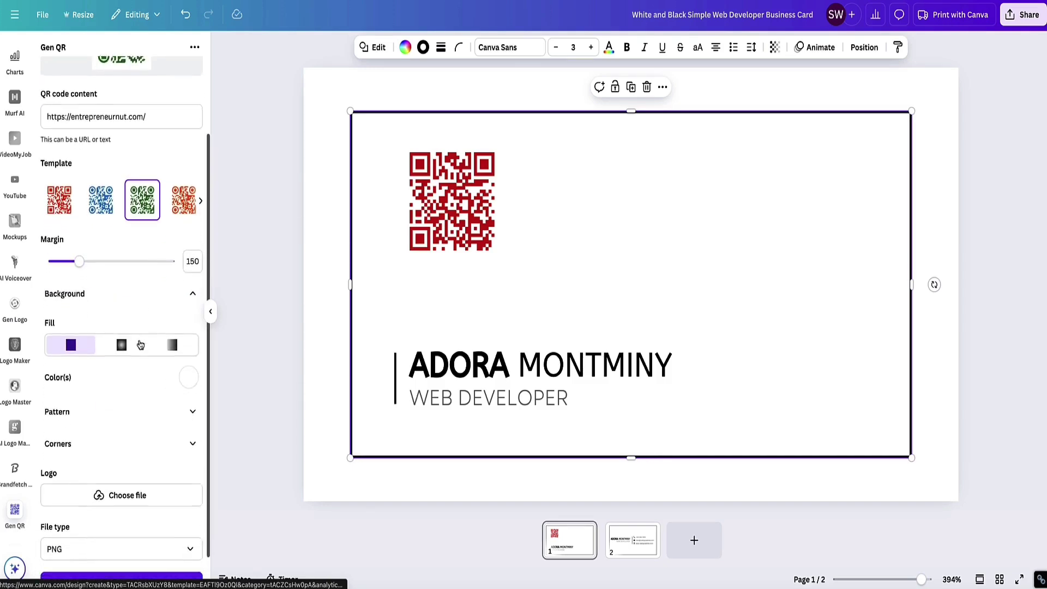
{"action": "scroll", "coordinate": [136, 343], "scroll_direction": "up", "scroll_amount": 1}
{"action": "scroll", "coordinate": [183, 436], "scroll_direction": "up", "scroll_amount": 1}
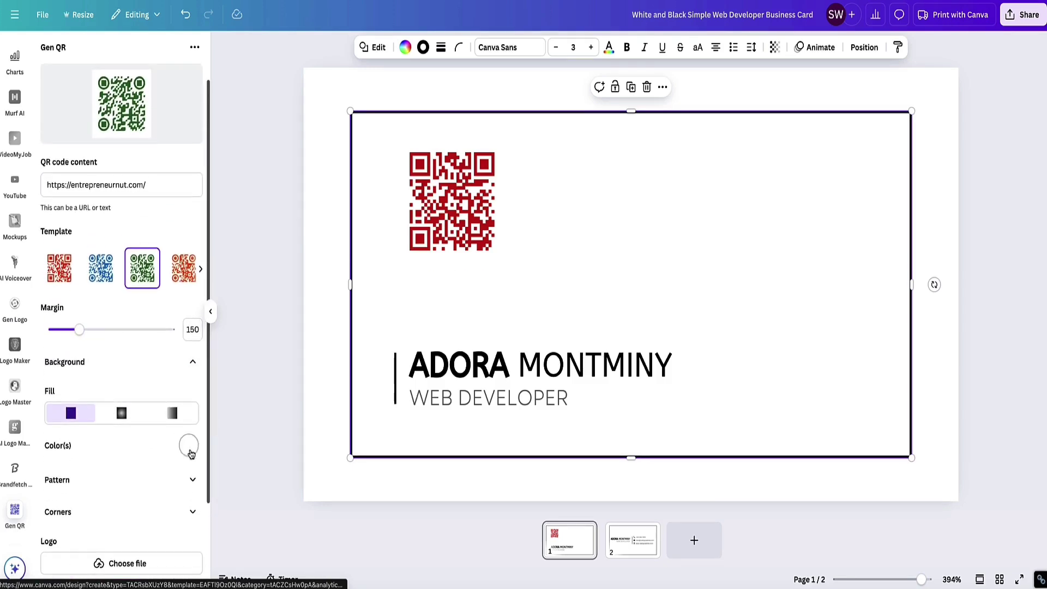
- Make the QR background a linear gradient from green #82E42C to white
{"action": "left_click", "coordinate": [191, 452]}
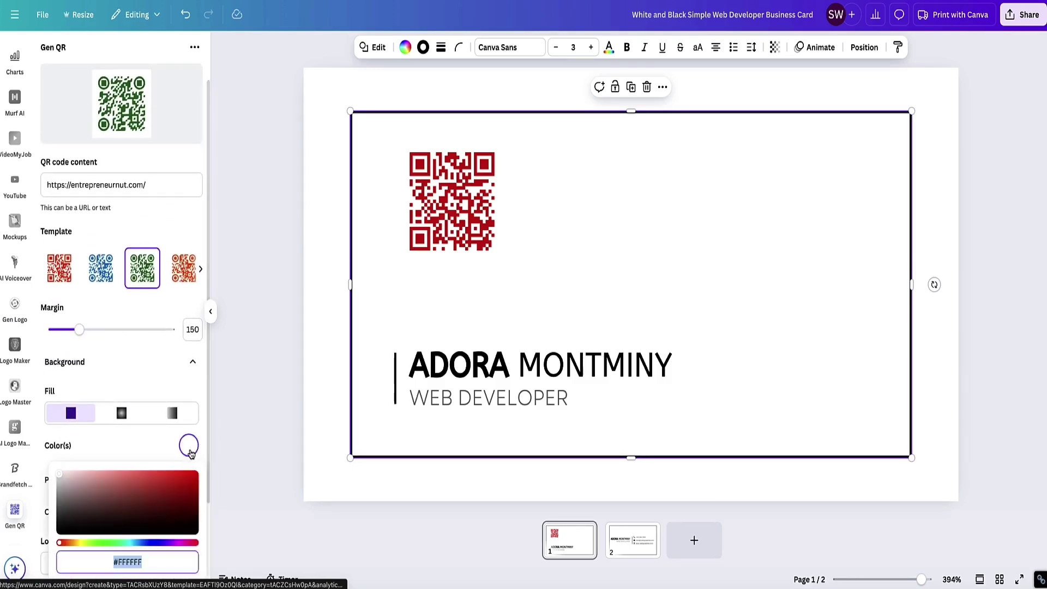
{"action": "left_click", "coordinate": [106, 543]}
{"action": "left_click", "coordinate": [154, 480]}
{"action": "left_click", "coordinate": [147, 479]}
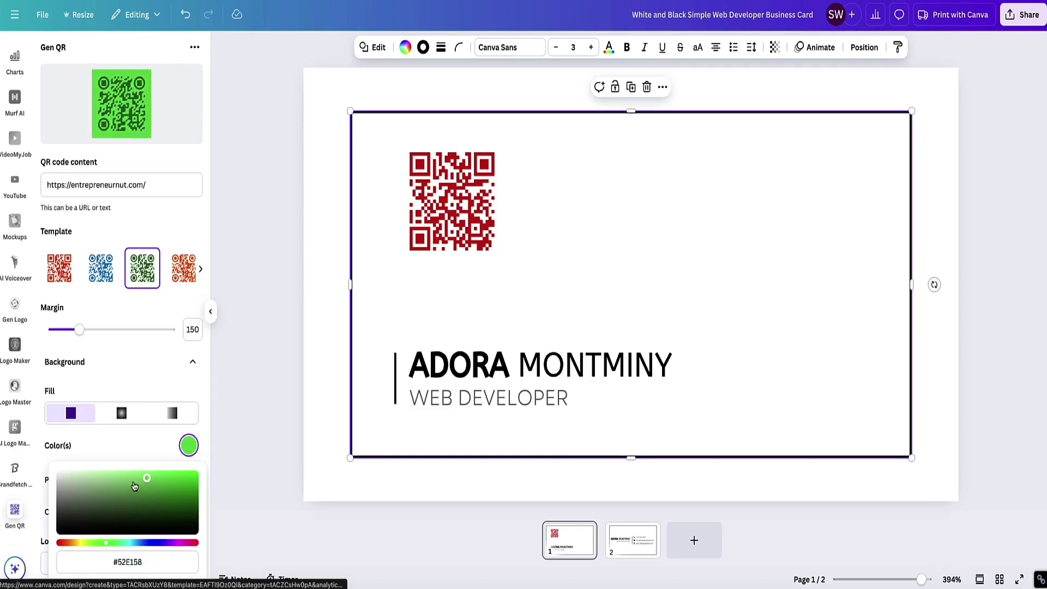
{"action": "left_click", "coordinate": [135, 485]}
{"action": "left_click", "coordinate": [117, 430]}
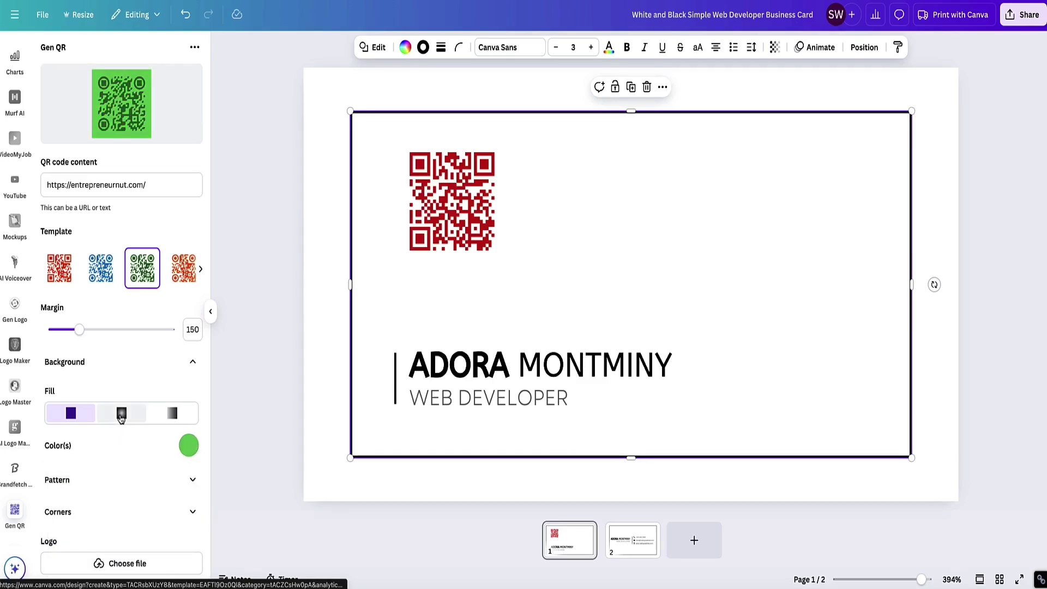
{"action": "left_click", "coordinate": [121, 415]}
{"action": "left_click", "coordinate": [165, 445]}
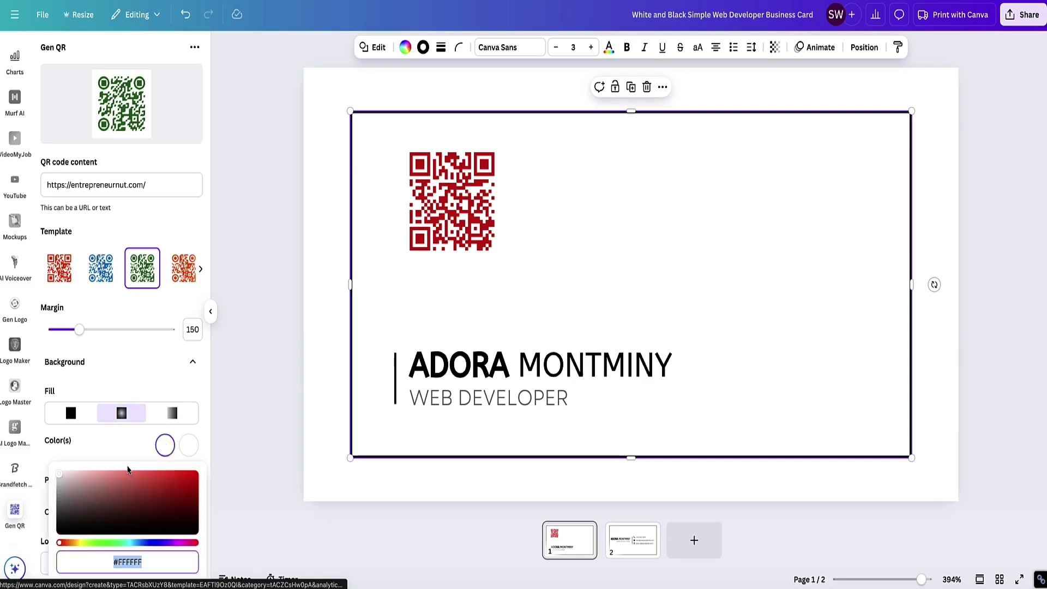
{"action": "left_click", "coordinate": [170, 478]}
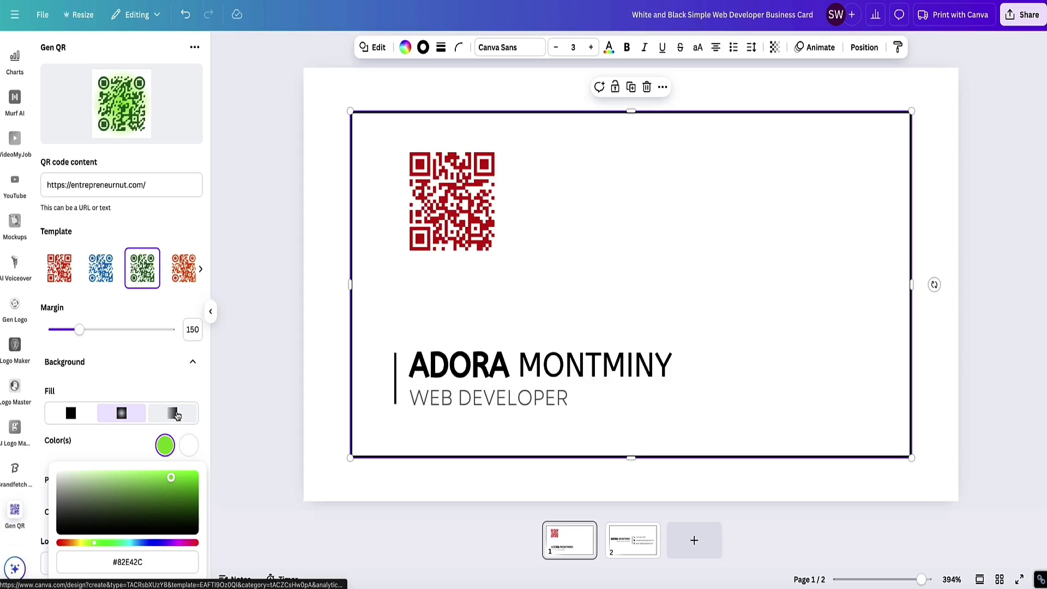
{"action": "left_click", "coordinate": [176, 416]}
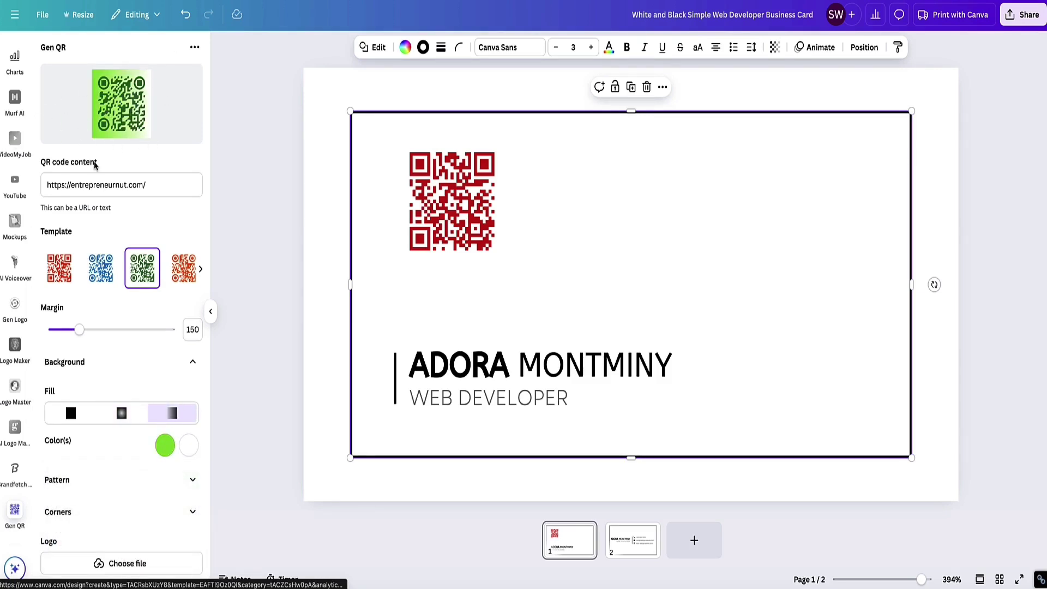
{"action": "scroll", "coordinate": [131, 305], "scroll_direction": "down", "scroll_amount": 1}
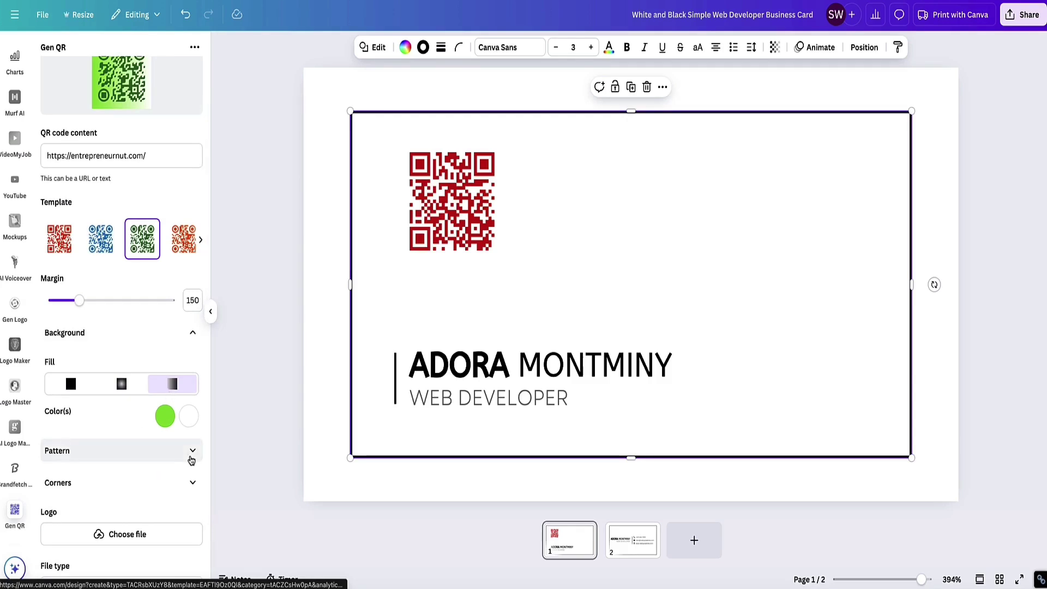
- Set the QR pattern shape to the fifth, leaf-like rounded modules
{"action": "left_click", "coordinate": [191, 460]}
{"action": "scroll", "coordinate": [96, 485], "scroll_direction": "down", "scroll_amount": 1}
{"action": "scroll", "coordinate": [88, 475], "scroll_direction": "up", "scroll_amount": 2}
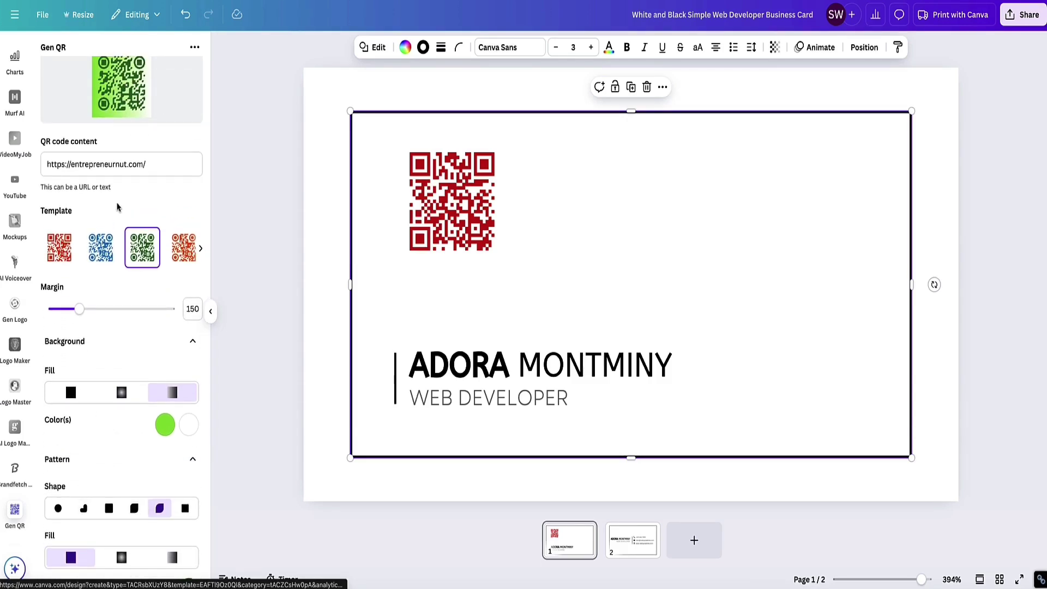
{"action": "left_click", "coordinate": [81, 510]}
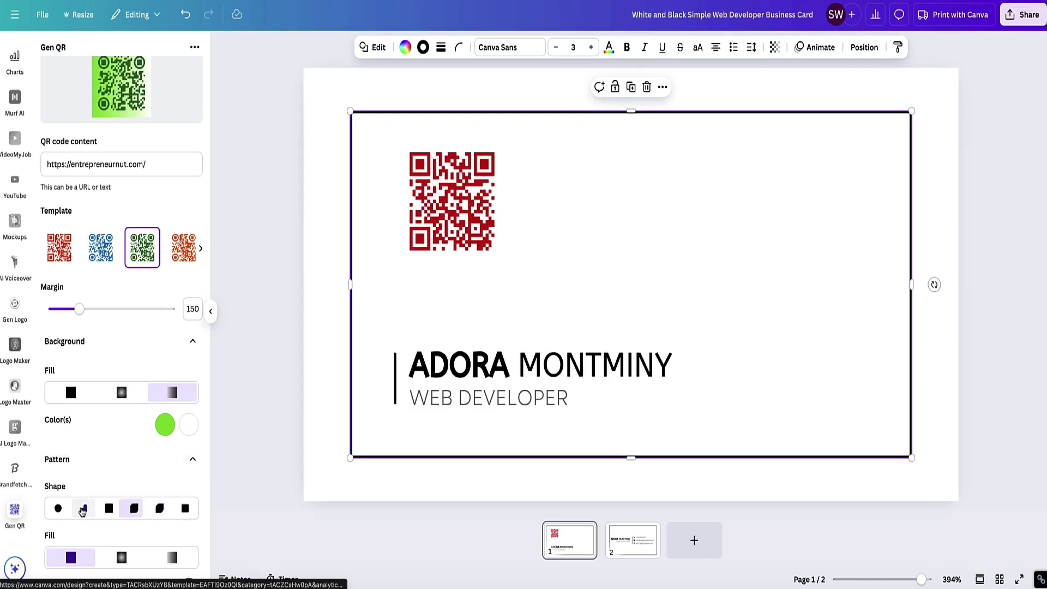
{"action": "left_click", "coordinate": [110, 509]}
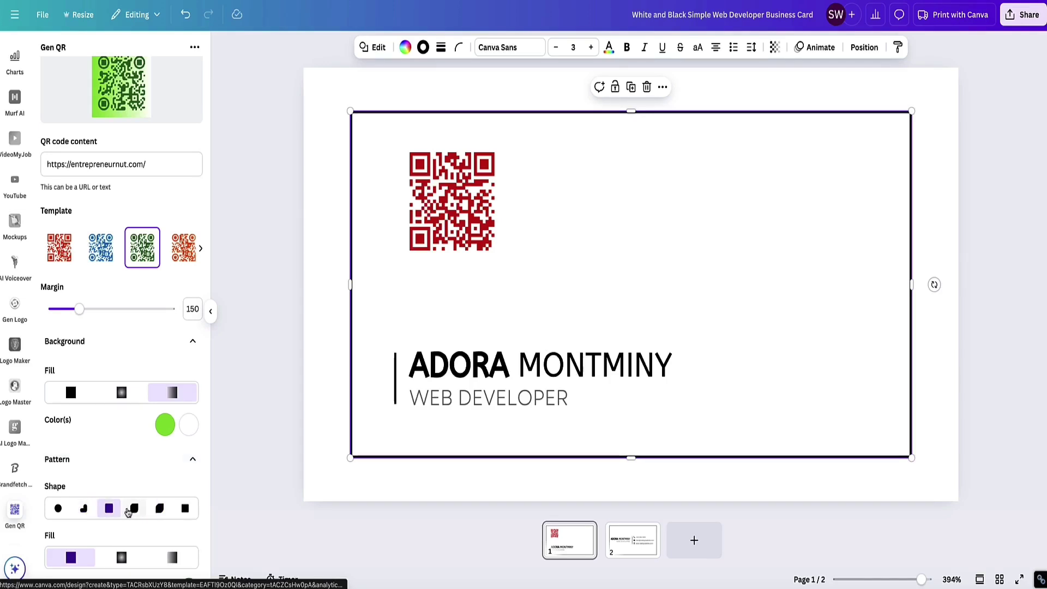
{"action": "left_click", "coordinate": [134, 529]}
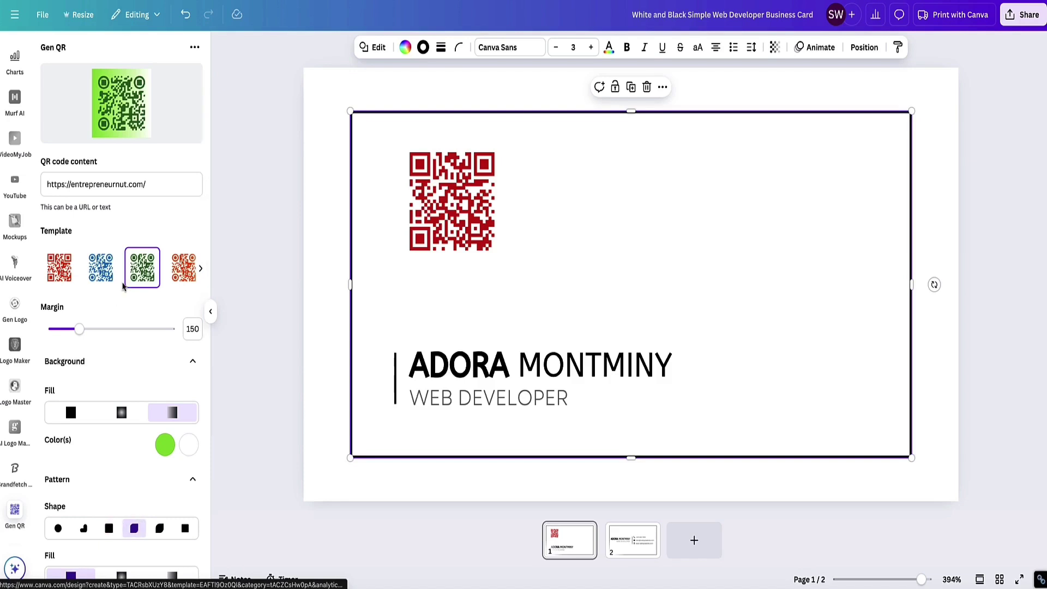
{"action": "left_click", "coordinate": [159, 528]}
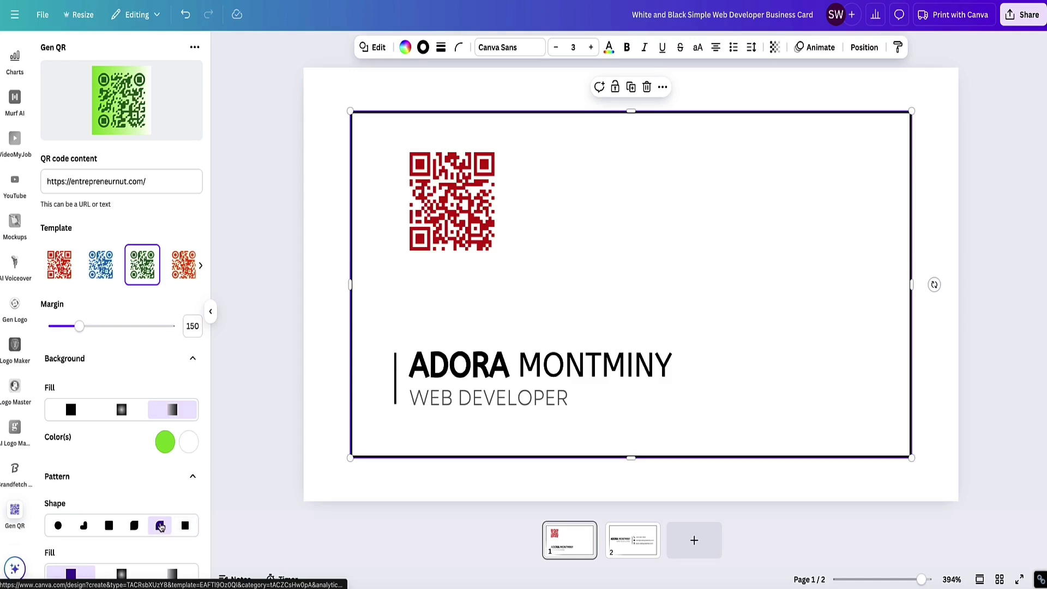
{"action": "scroll", "coordinate": [123, 458], "scroll_direction": "down", "scroll_amount": 3}
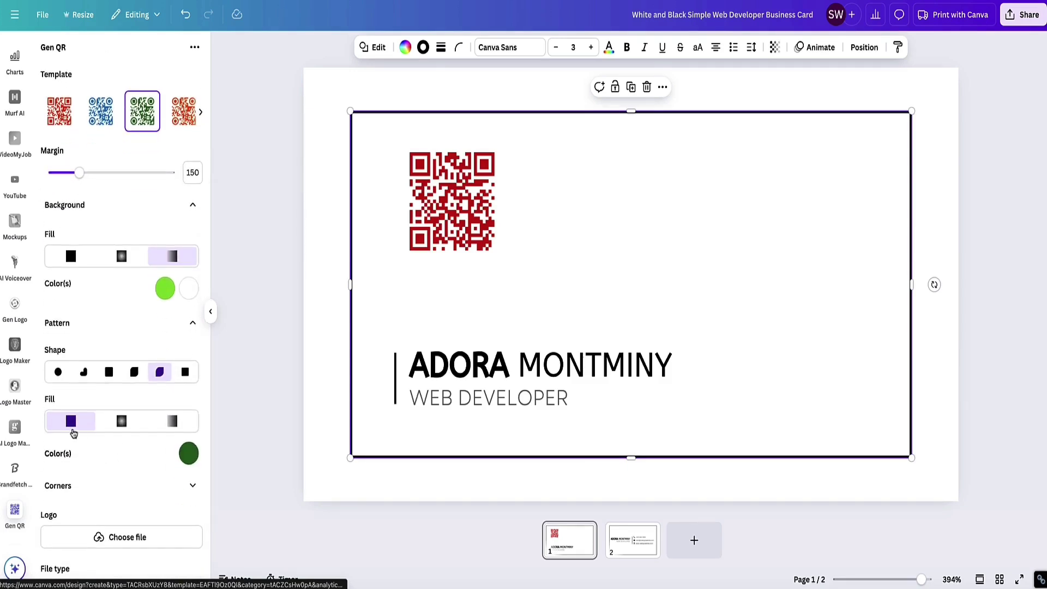
{"action": "scroll", "coordinate": [116, 458], "scroll_direction": "down", "scroll_amount": 1}
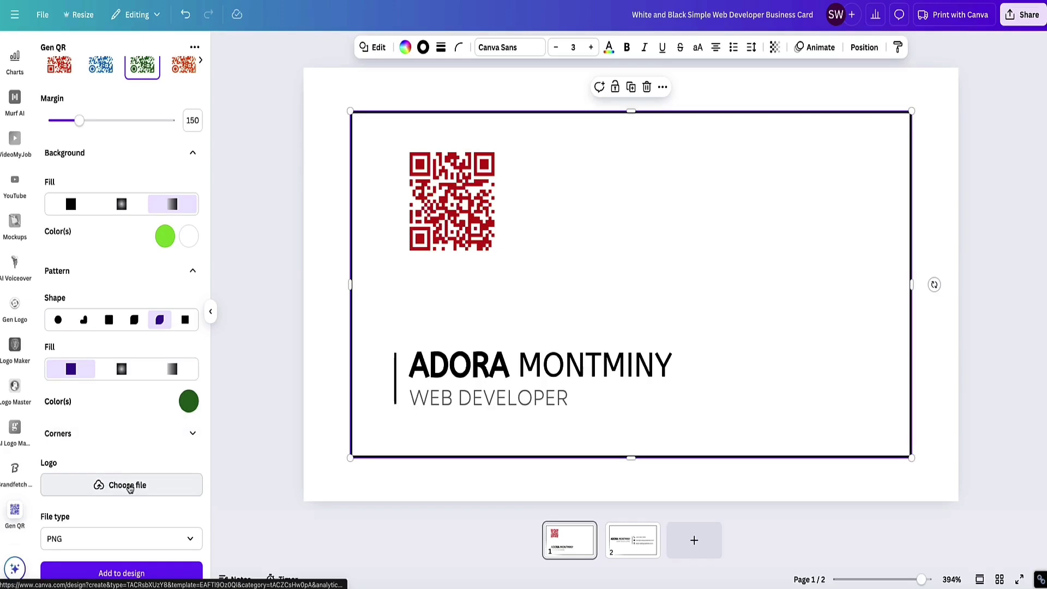
- Embed ENUT-fav-no-background.png as the green QR code's logo
{"action": "left_click", "coordinate": [130, 488]}
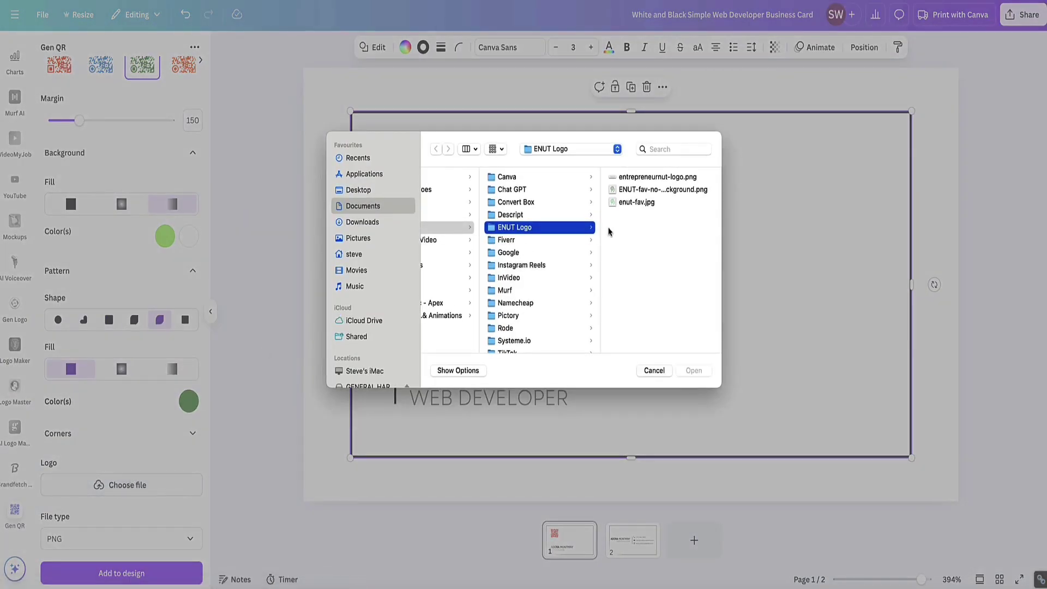
{"action": "double_click", "coordinate": [672, 194]}
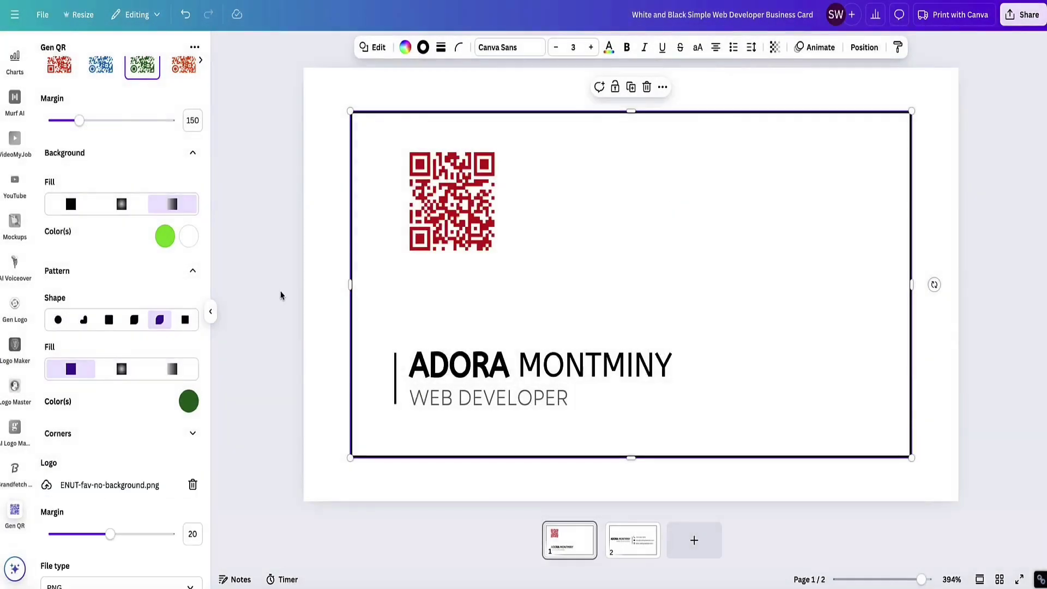
{"action": "scroll", "coordinate": [117, 423], "scroll_direction": "up", "scroll_amount": 3}
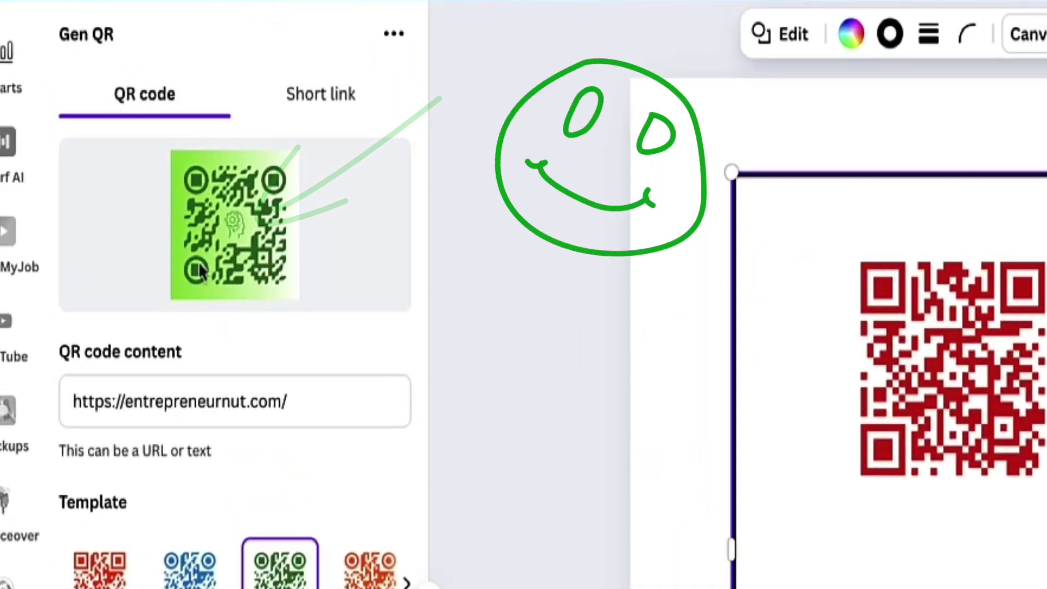
{"action": "scroll", "coordinate": [297, 299], "scroll_direction": "down", "scroll_amount": 5}
{"action": "scroll", "coordinate": [197, 214], "scroll_direction": "down", "scroll_amount": 3}
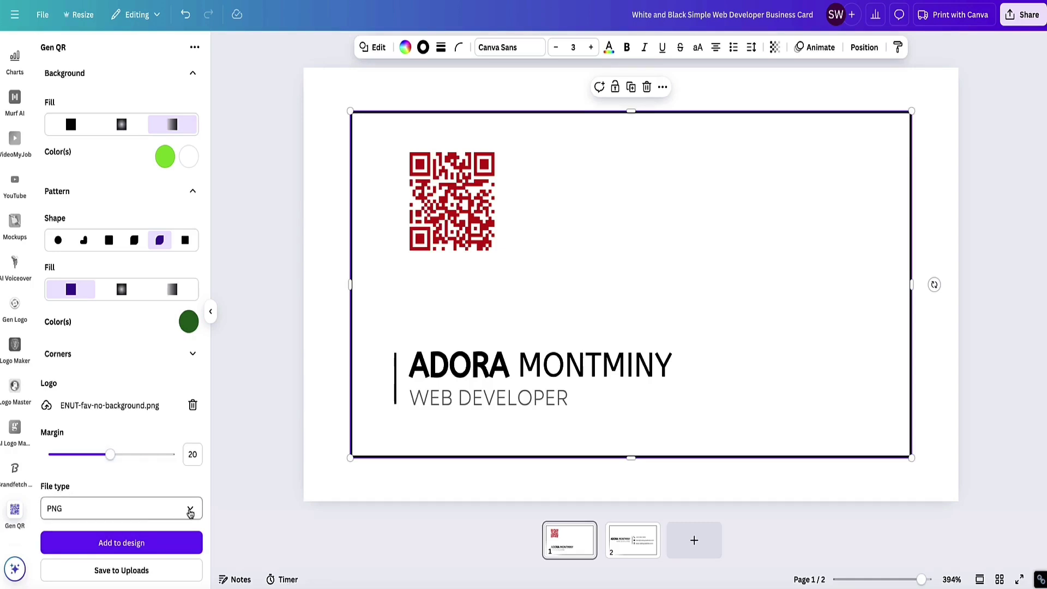
- Keep PNG as the QR code's file type
{"action": "left_click", "coordinate": [189, 509]}
{"action": "scroll", "coordinate": [110, 419], "scroll_direction": "down", "scroll_amount": 1}
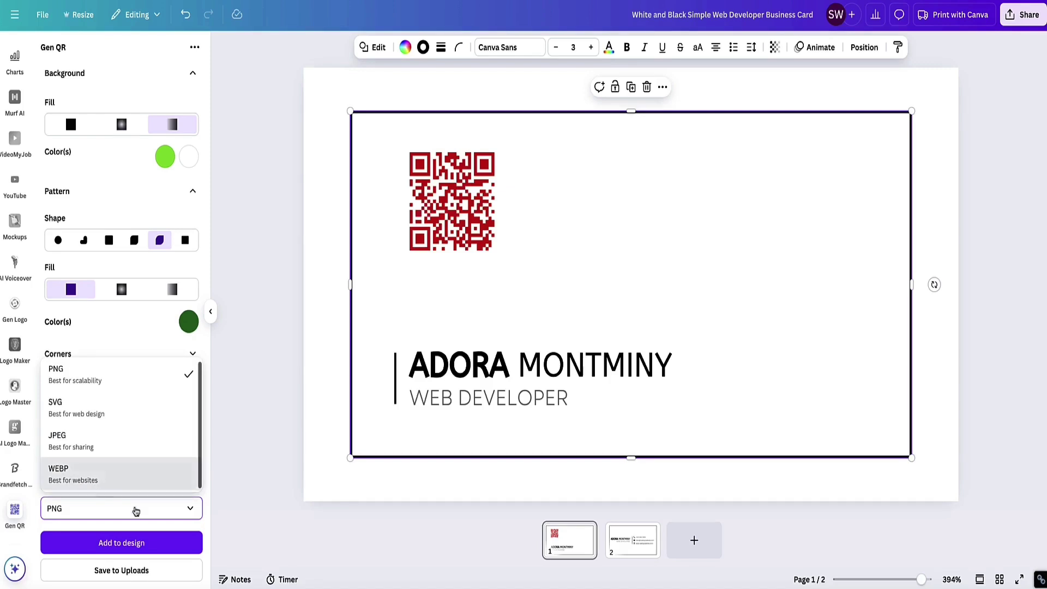
{"action": "left_click", "coordinate": [188, 511]}
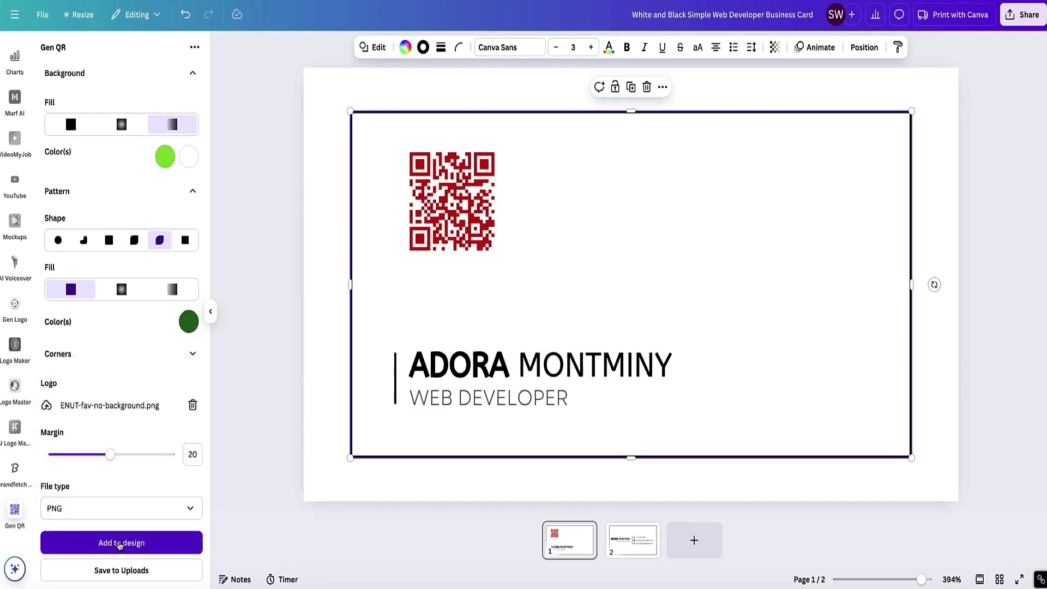
- Add the green gradient QR code to the card, shrunk small at the upper right
{"action": "left_click", "coordinate": [119, 543]}
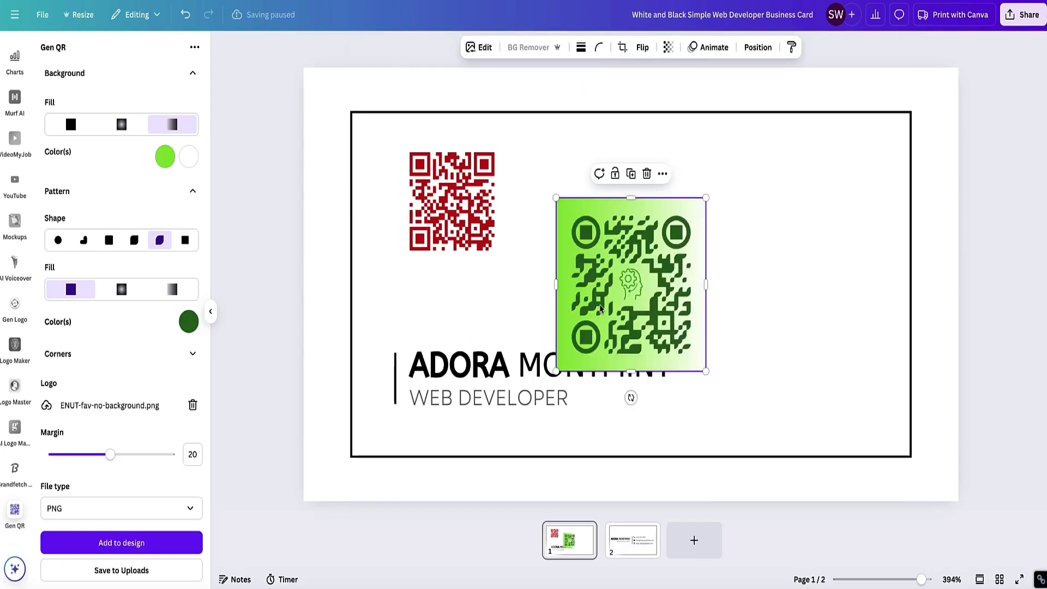
{"action": "left_click_drag", "start_coordinate": [602, 309], "coordinate": [745, 256]}
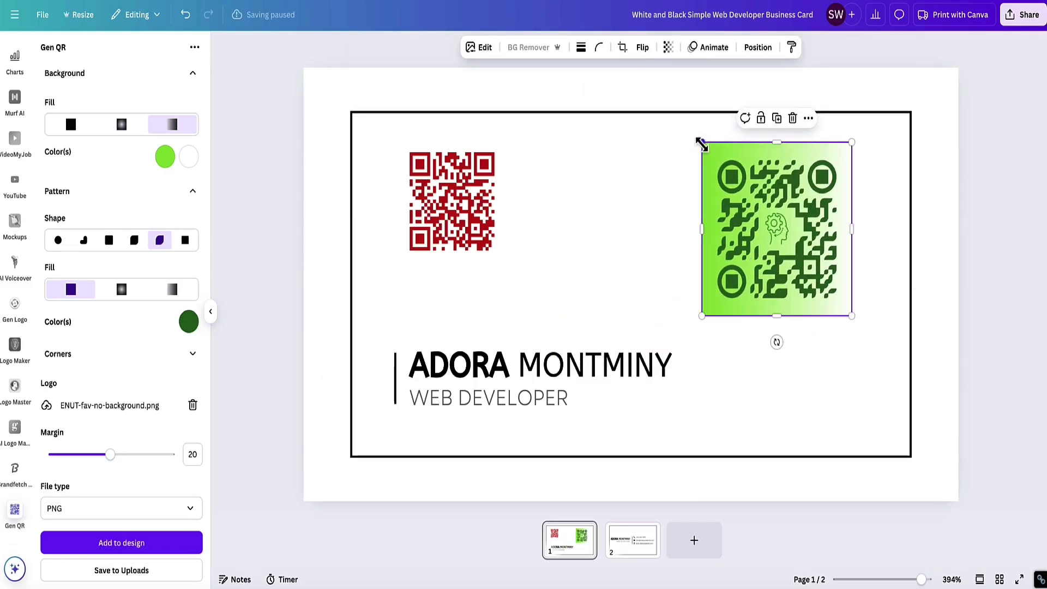
{"action": "left_click_drag", "start_coordinate": [702, 143], "coordinate": [758, 208]}
{"action": "left_click_drag", "start_coordinate": [803, 265], "coordinate": [821, 234]}
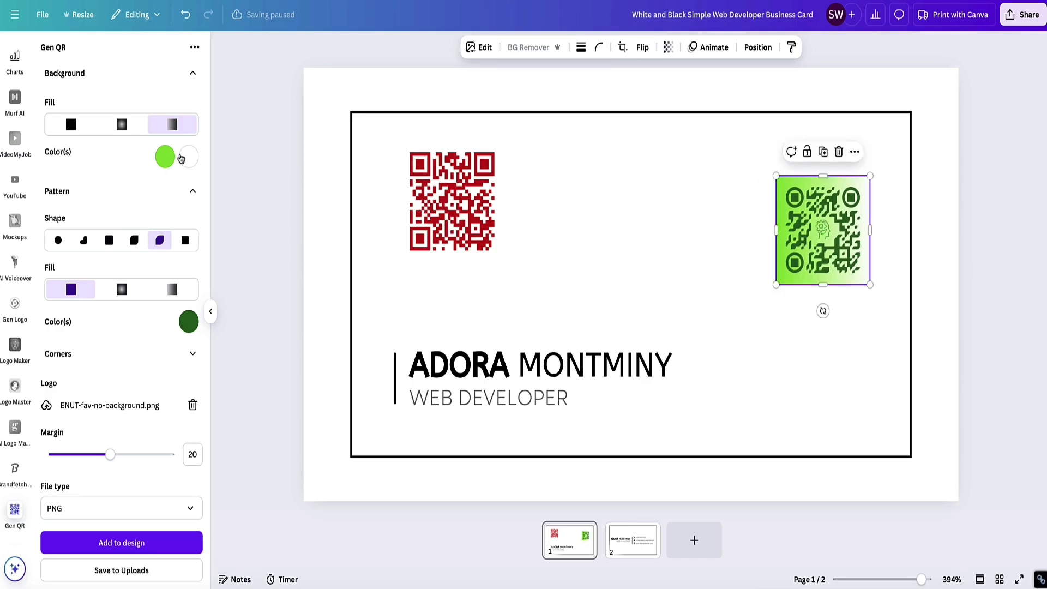
{"action": "scroll", "coordinate": [180, 158], "scroll_direction": "up", "scroll_amount": 6}
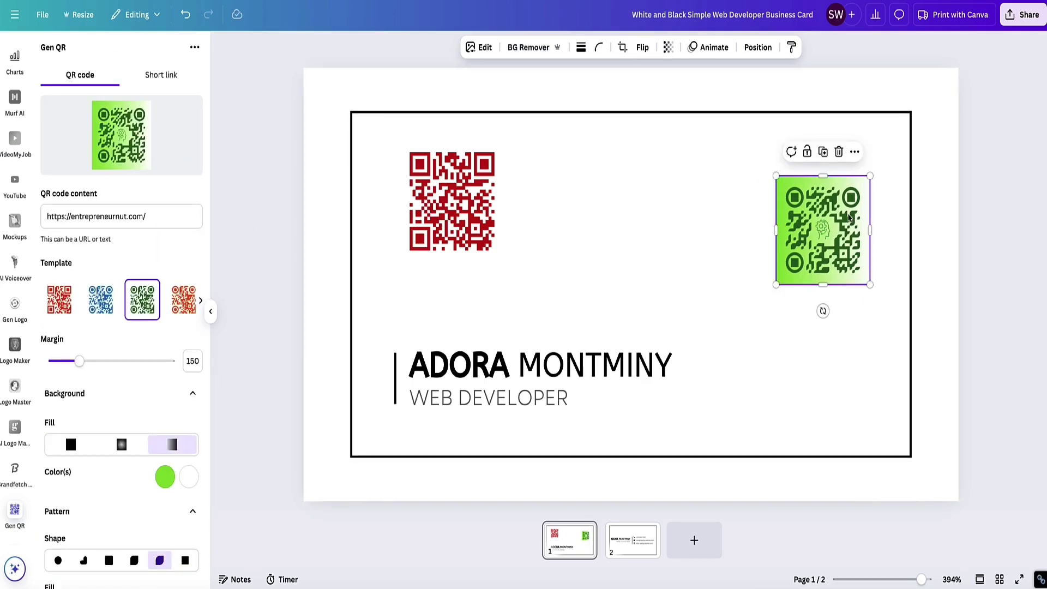
{"action": "left_click", "coordinate": [702, 238]}
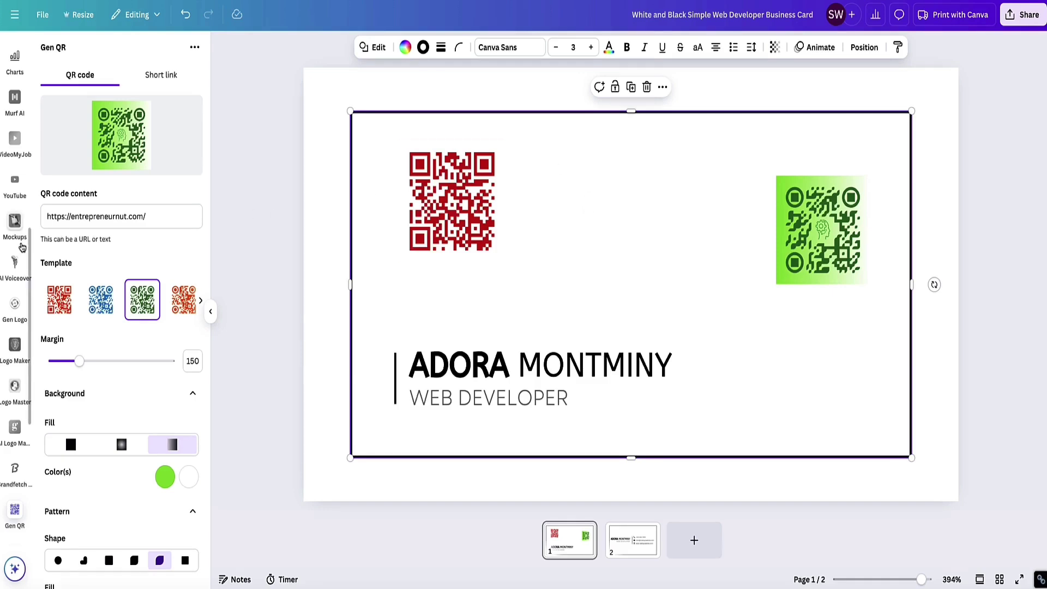
- Open the Gen QR Art app from the qr app results
{"action": "scroll", "coordinate": [16, 246], "scroll_direction": "up", "scroll_amount": 5}
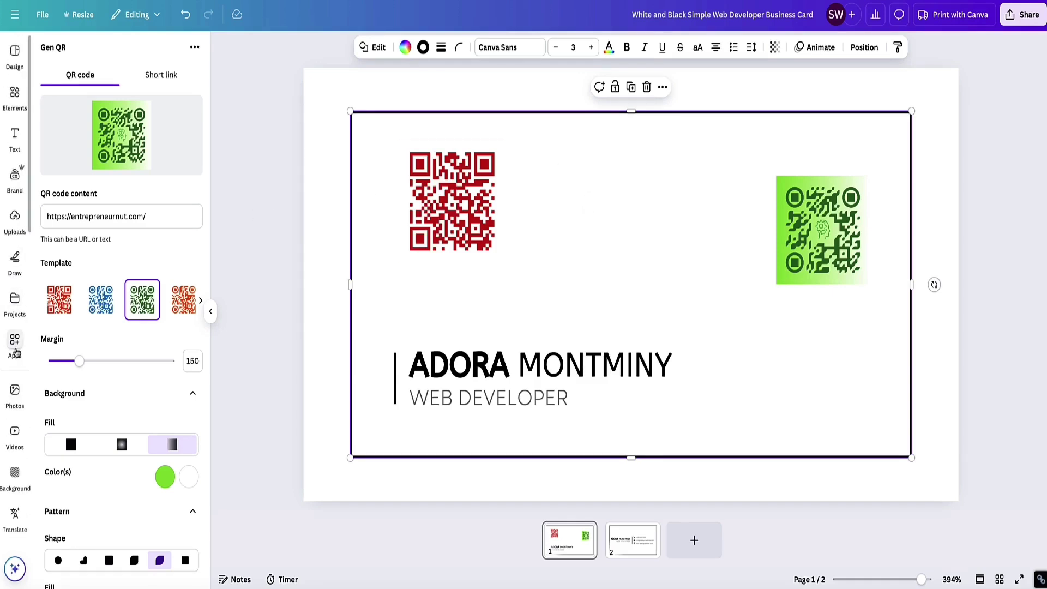
{"action": "left_click", "coordinate": [15, 349]}
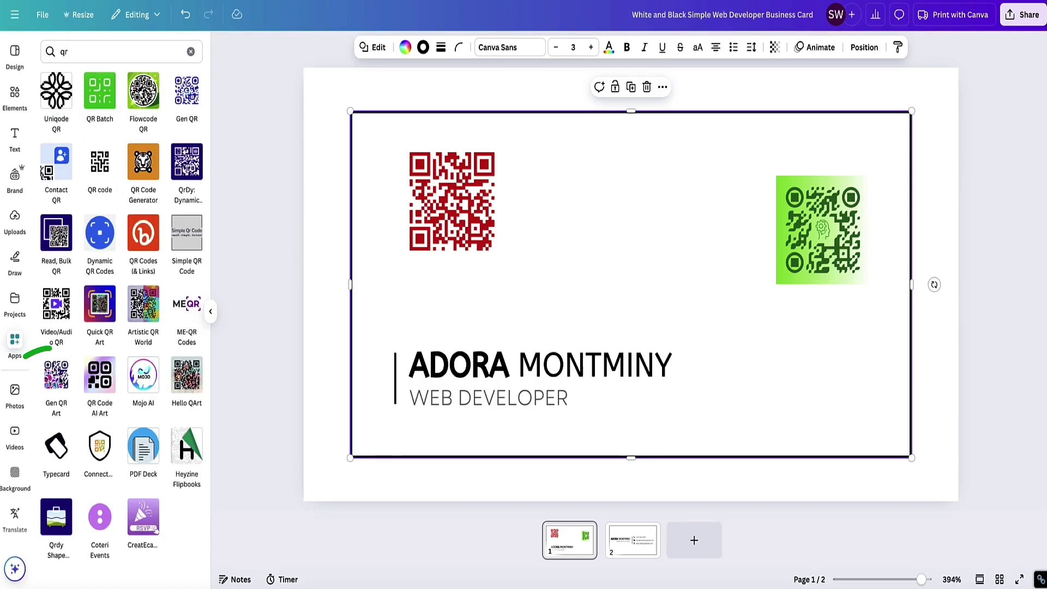
{"action": "left_click", "coordinate": [54, 382]}
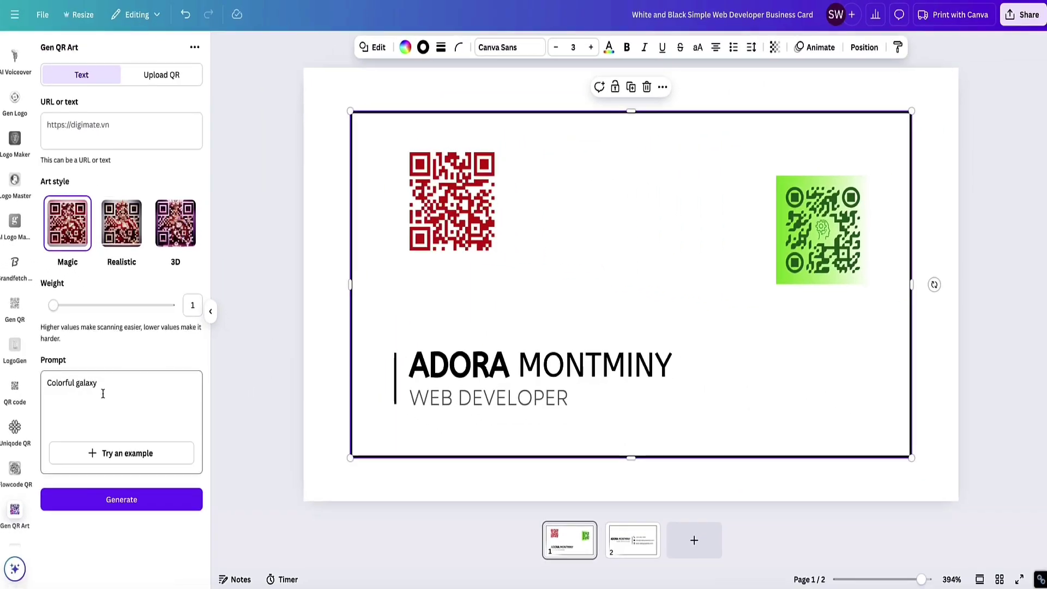
{"action": "left_click_drag", "start_coordinate": [195, 562], "coordinate": [143, 562]}
{"action": "left_click_drag", "start_coordinate": [79, 380], "coordinate": [46, 383]}
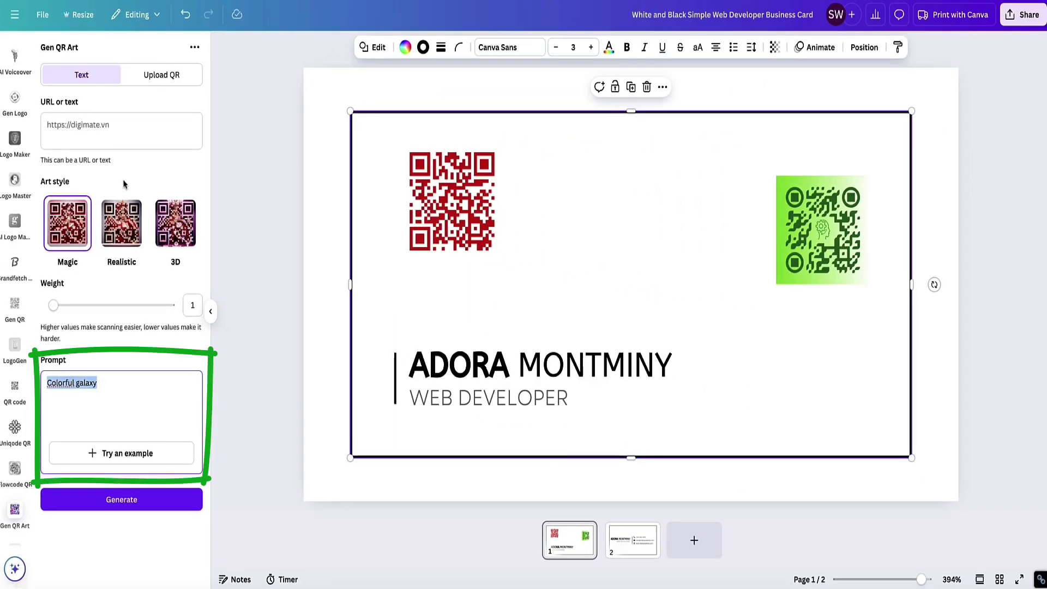
{"action": "left_click", "coordinate": [117, 124]}
{"action": "type", "text": "https://entrepreneurhut.com/"}
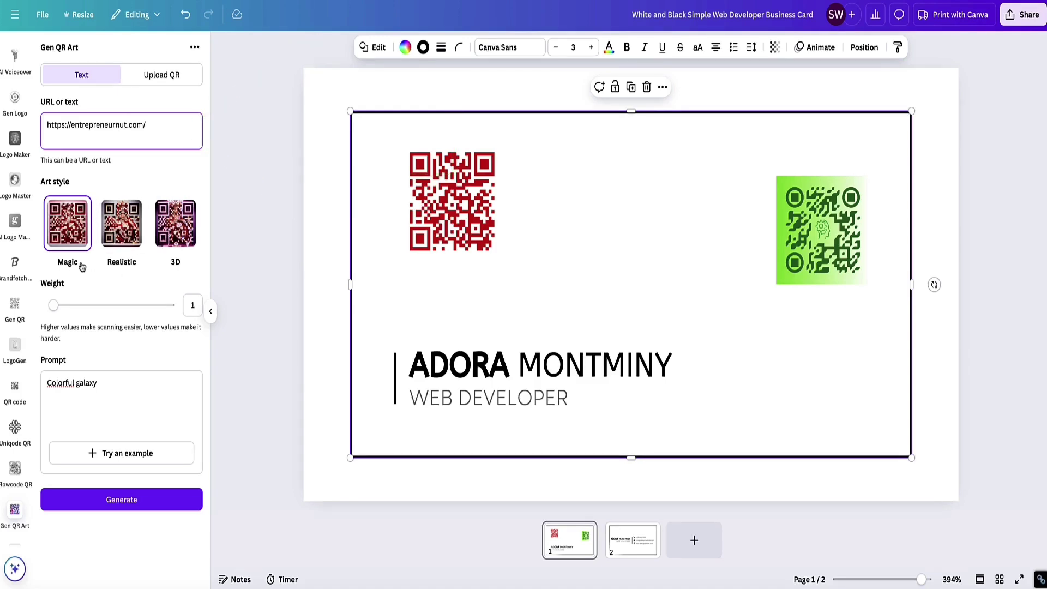
{"action": "left_click", "coordinate": [176, 229]}
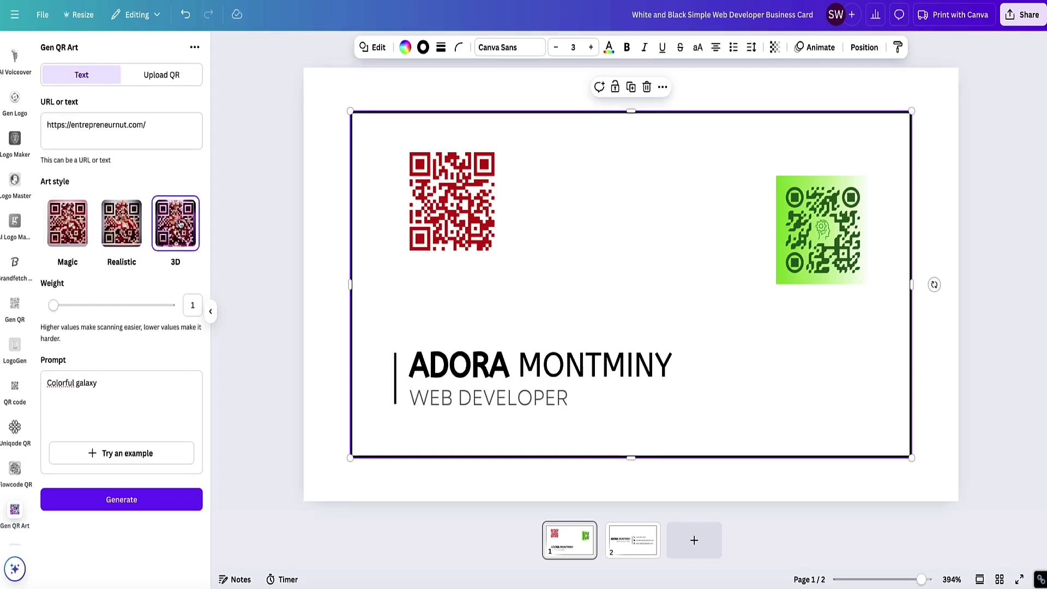
{"action": "mouse_move", "coordinate": [54, 307]}
{"action": "left_mouse_down"}
{"action": "mouse_move", "coordinate": [109, 309]}
{"action": "mouse_move", "coordinate": [52, 305]}
{"action": "left_mouse_up"}
{"action": "left_click", "coordinate": [103, 383]}
- Replace the 'Colorful galaxy' prompt with 'a majestic scenery of a mountain' and generate the QR art
{"action": "left_click_drag", "start_coordinate": [104, 383], "coordinate": [44, 384]}
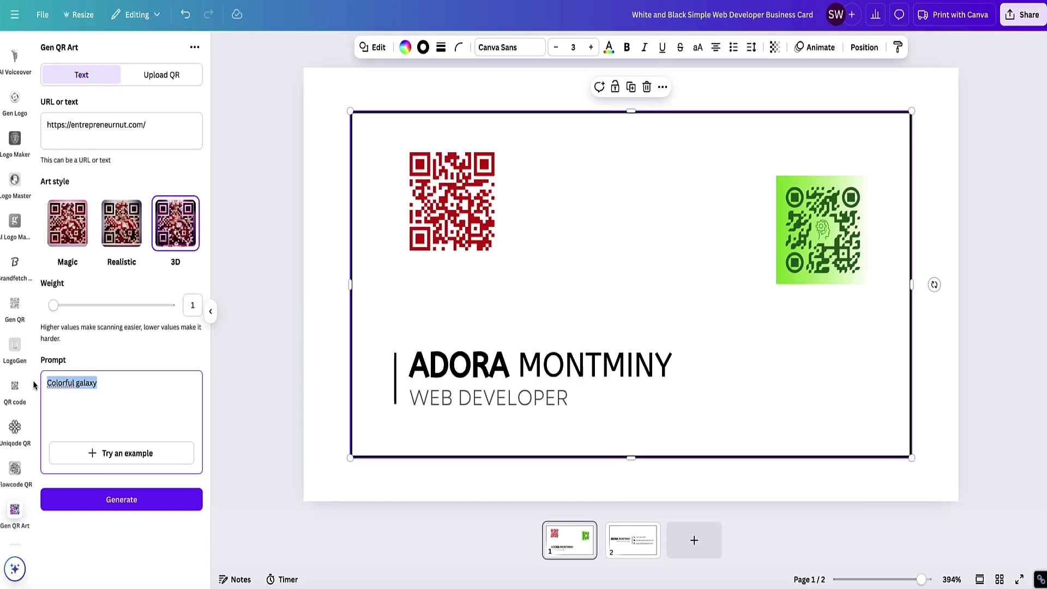
{"action": "left_click_drag", "start_coordinate": [106, 384], "coordinate": [47, 385]}
{"action": "key", "text": "BackSpace"}
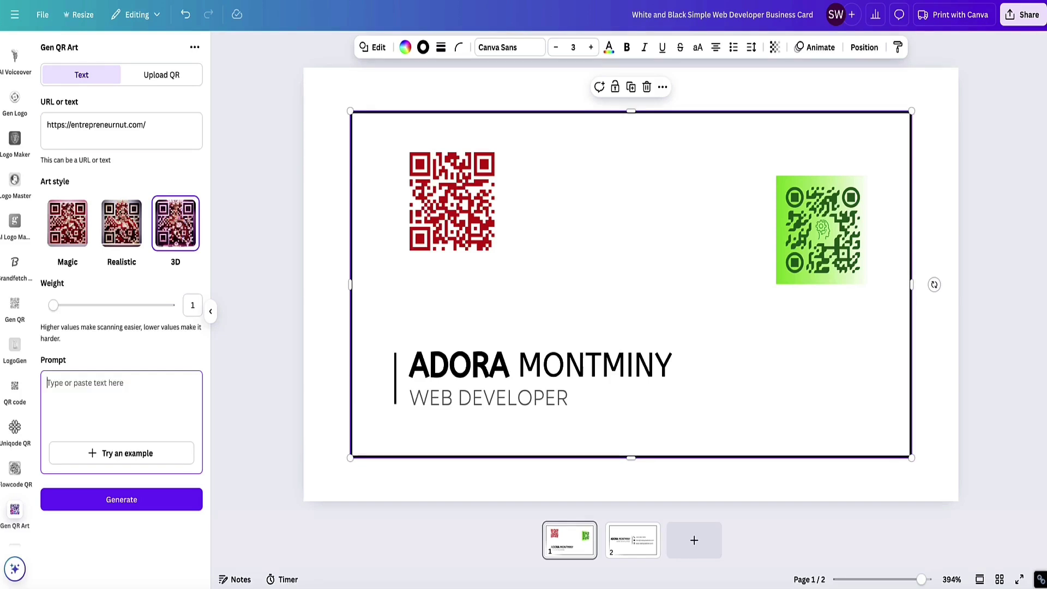
{"action": "type", "text": "a majestic scenery of a mountain"}
{"action": "left_click", "coordinate": [111, 499]}
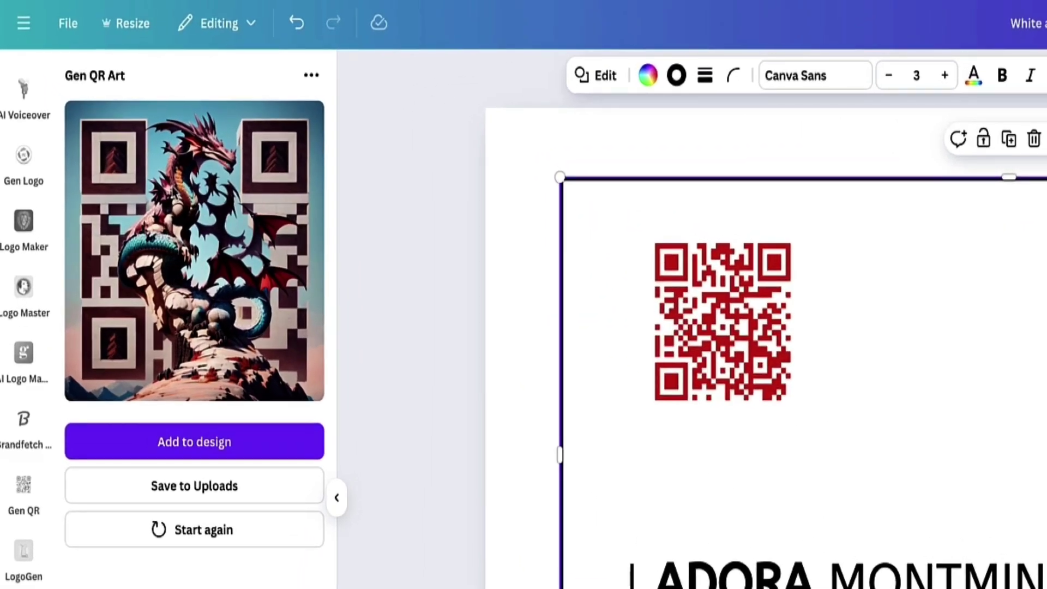
- Add the dragon QR art to the card and shrink it to sit top centre between the red and green codes
{"action": "left_click", "coordinate": [158, 445]}
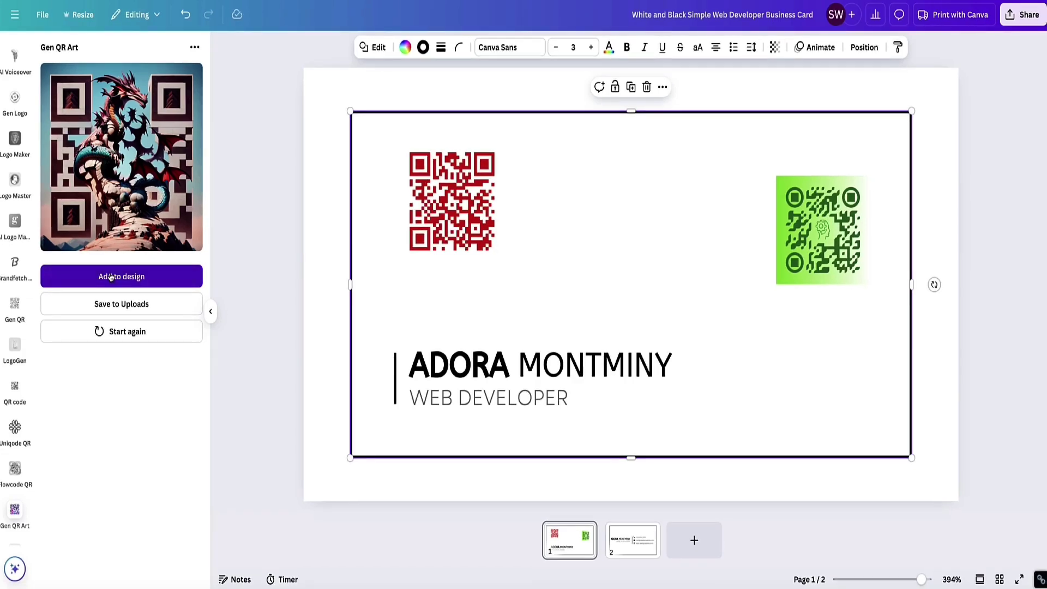
{"action": "left_click", "coordinate": [111, 278]}
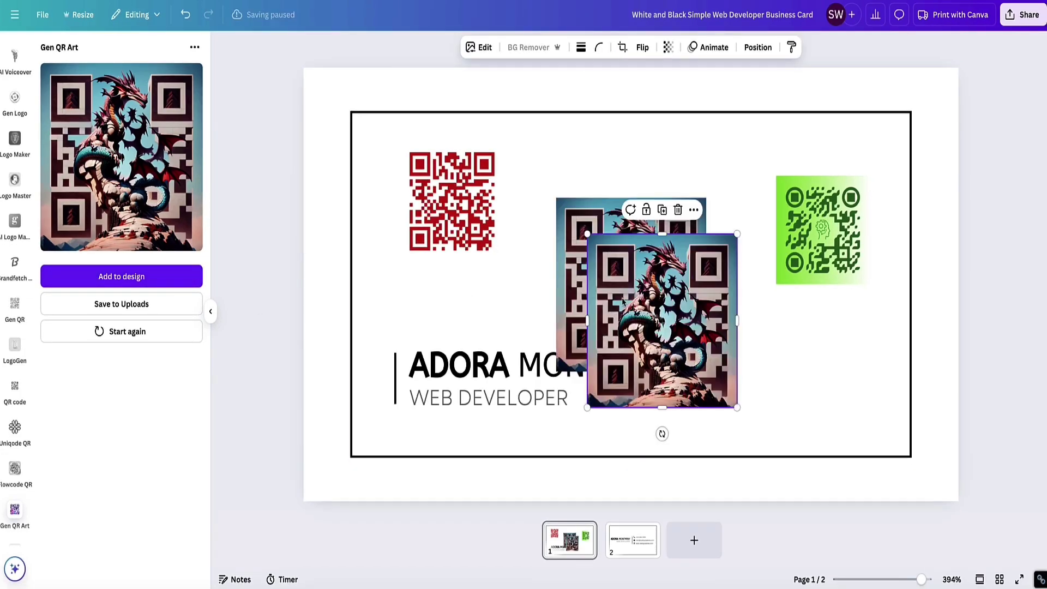
{"action": "left_click_drag", "start_coordinate": [727, 136], "coordinate": [665, 171]}
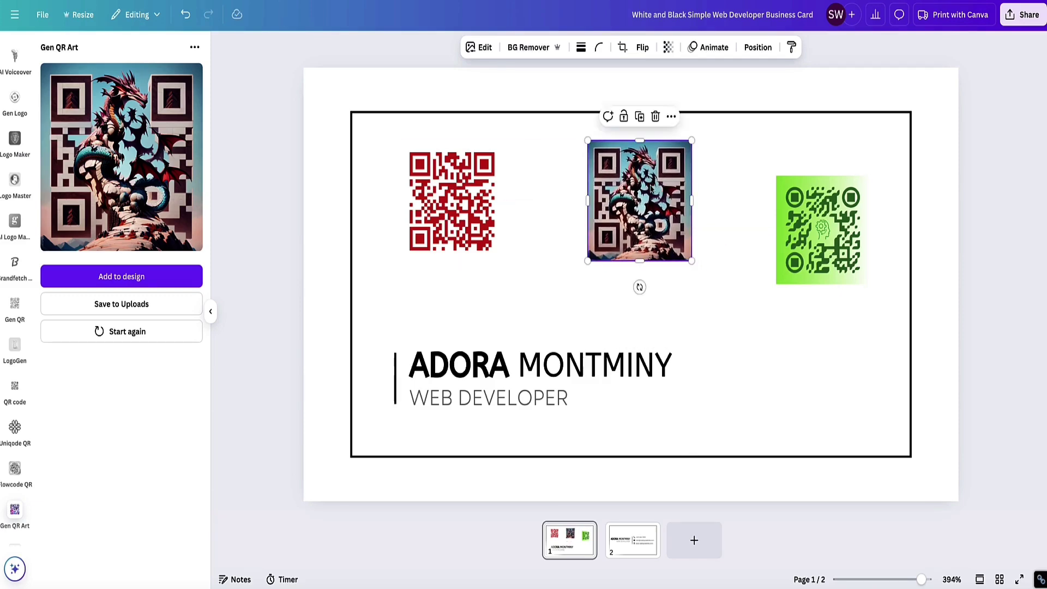
{"action": "left_click", "coordinate": [580, 205]}
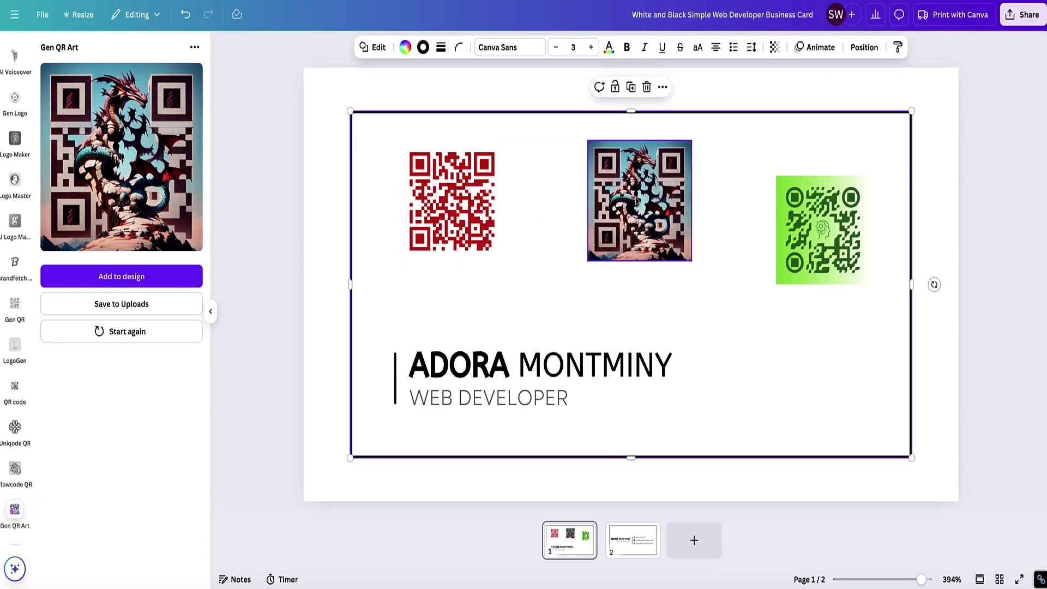